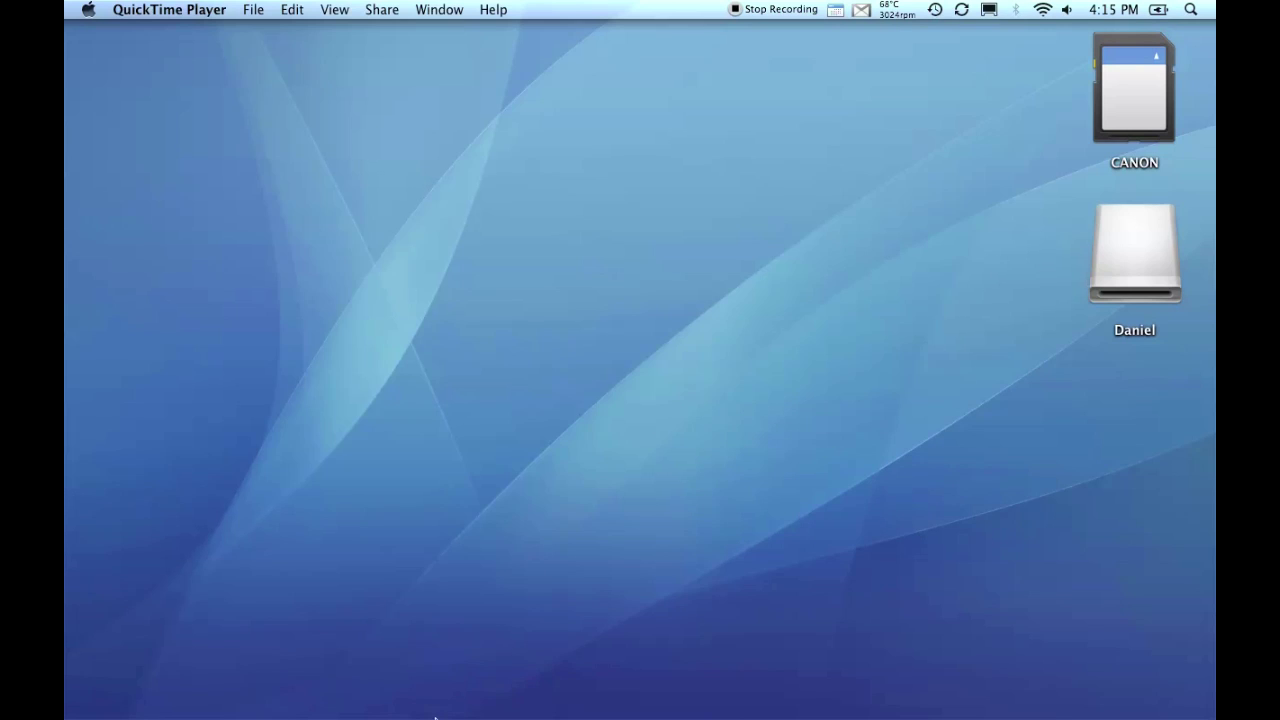
# Launch iMovie from the Dock
pyautogui.moveTo(435, 712)
pyautogui.click(362, 706)
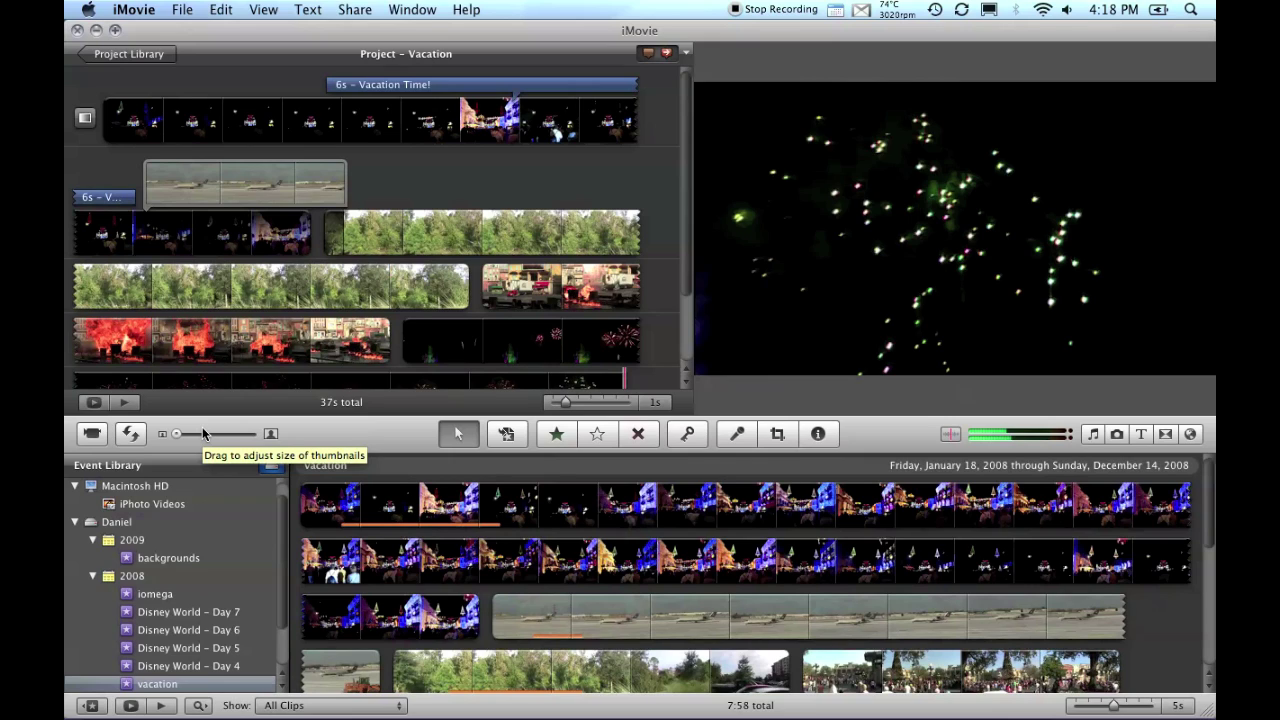
# Set the camera import to Manual, uncheck the first clip, and choose Import Checked
pyautogui.click(91, 436)
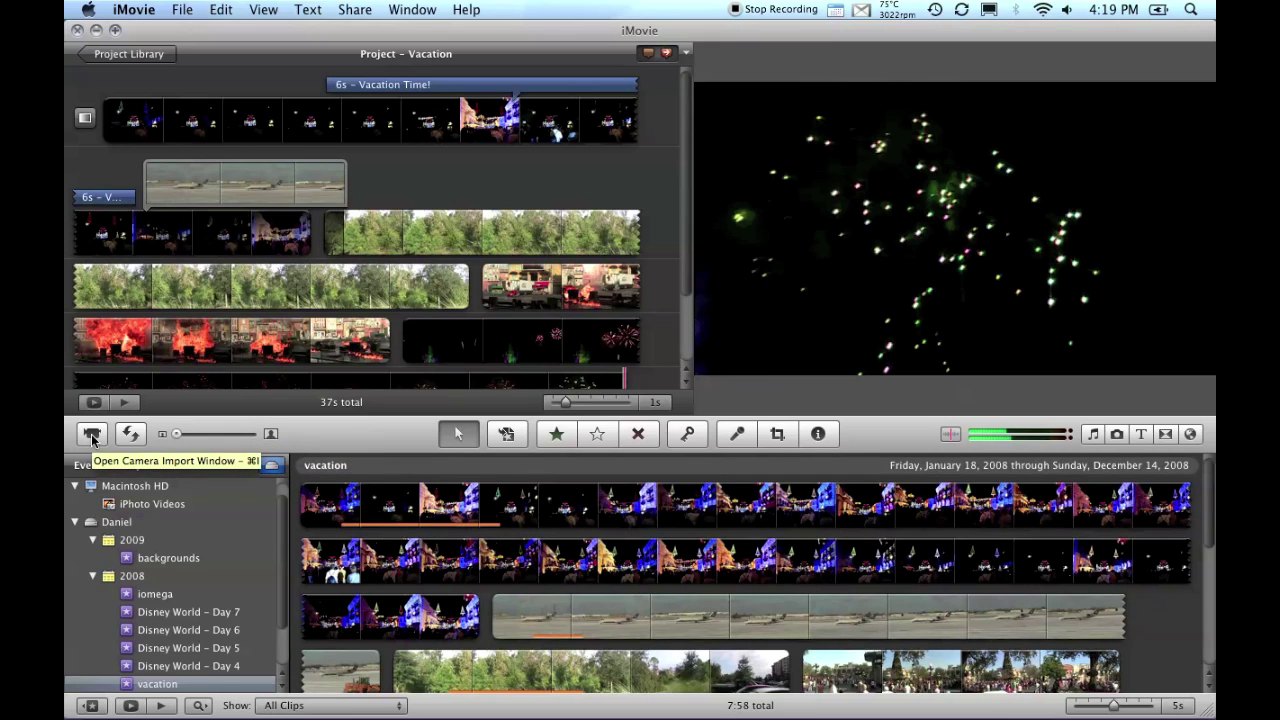
pyautogui.click(91, 437)
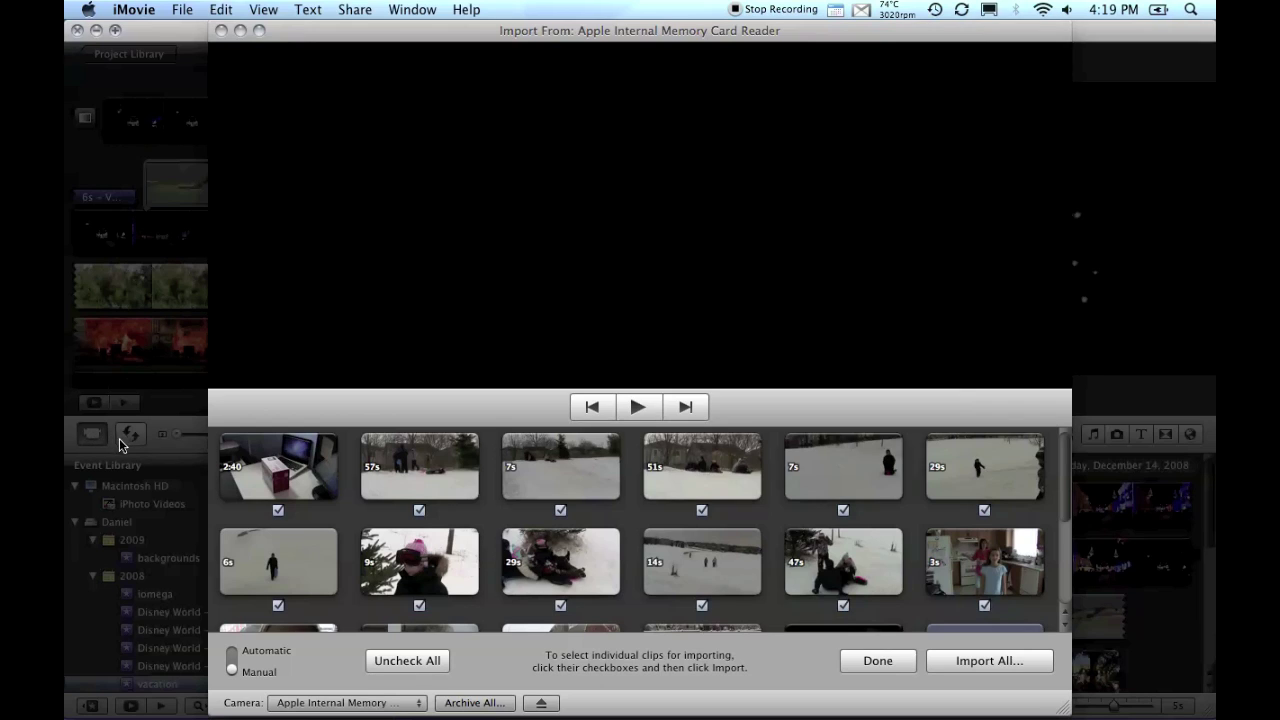
pyautogui.click(231, 670)
pyautogui.click(233, 662)
pyautogui.click(278, 511)
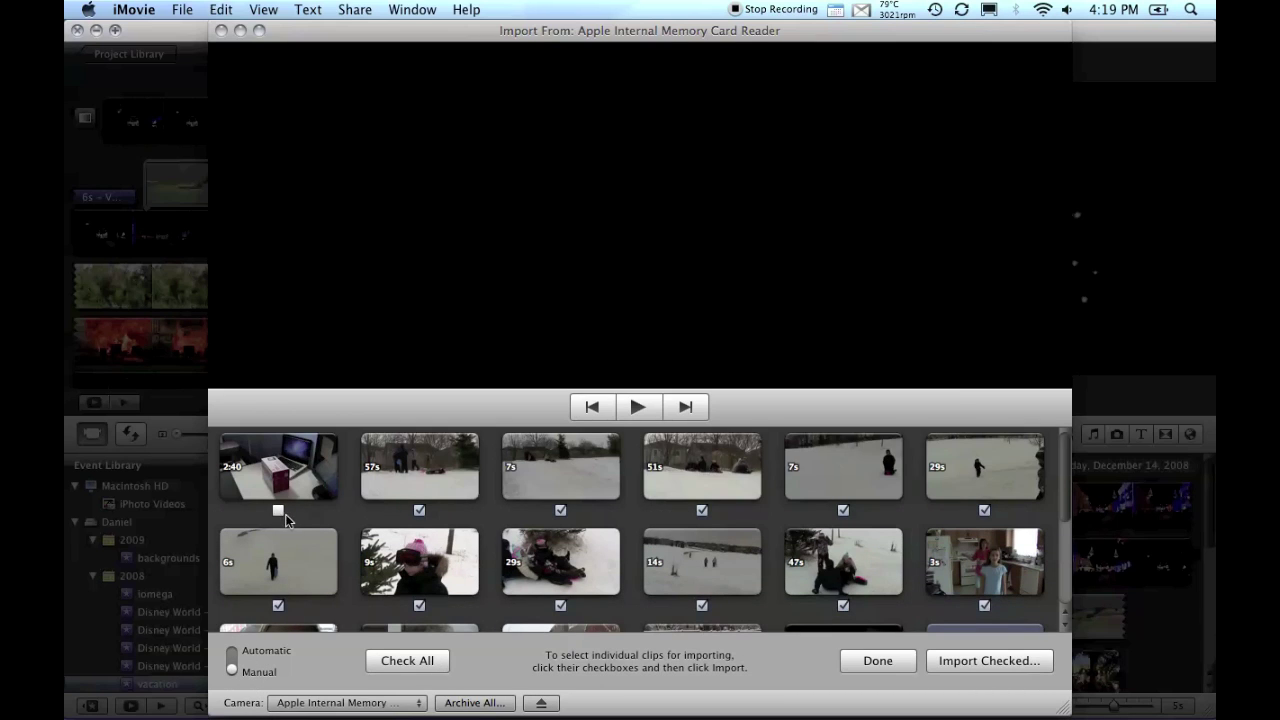
pyautogui.click(949, 660)
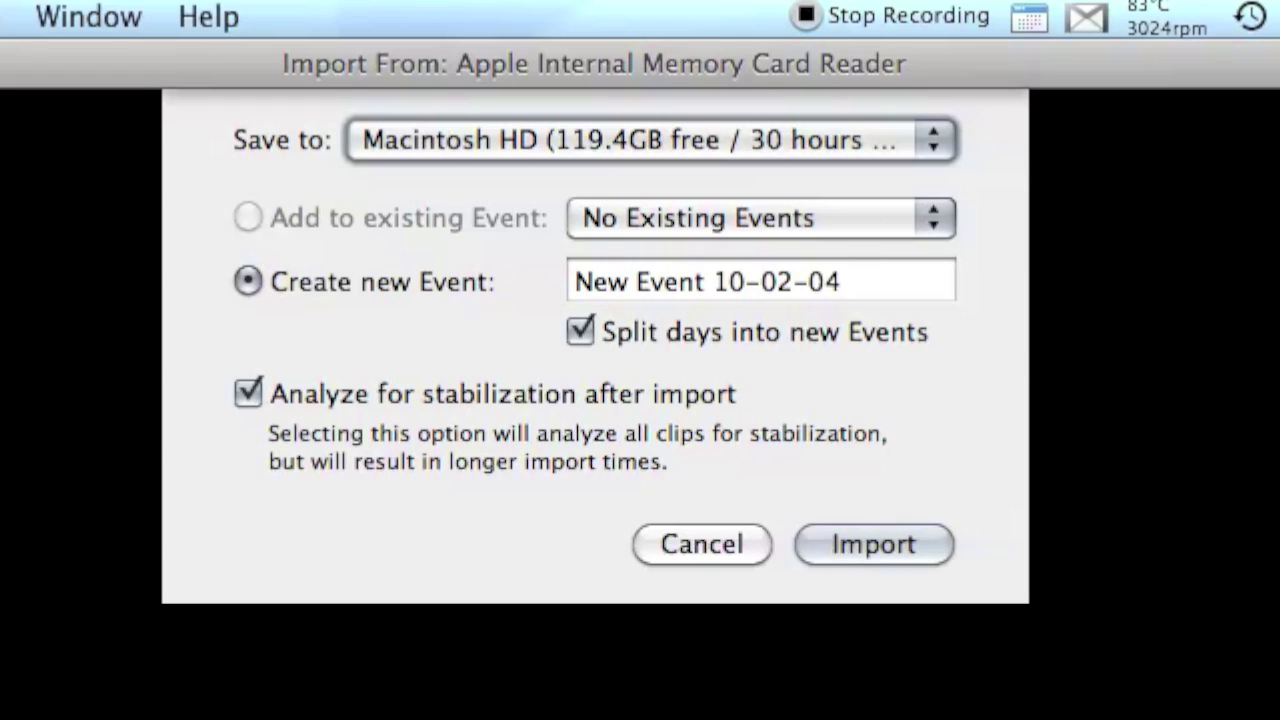
# Import the checked clips into a new event named 'Vacation 2010'
pyautogui.click(870, 272)
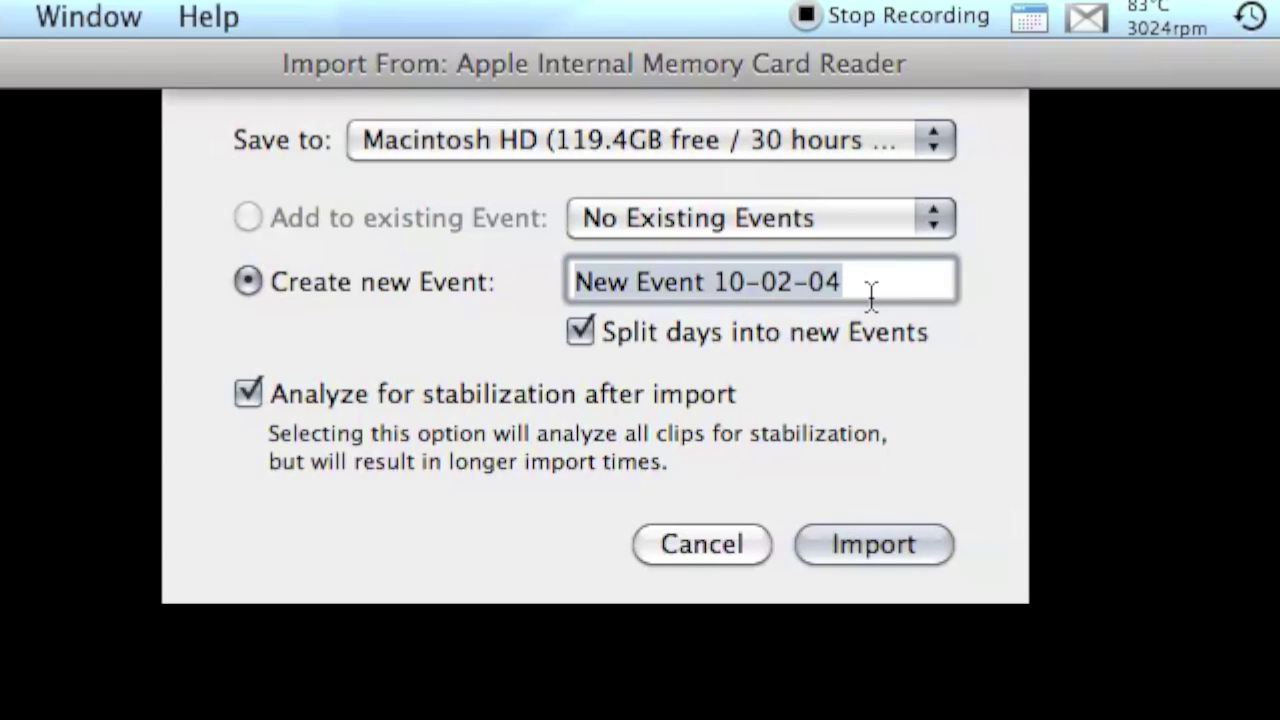
pyautogui.write('Vacation ')
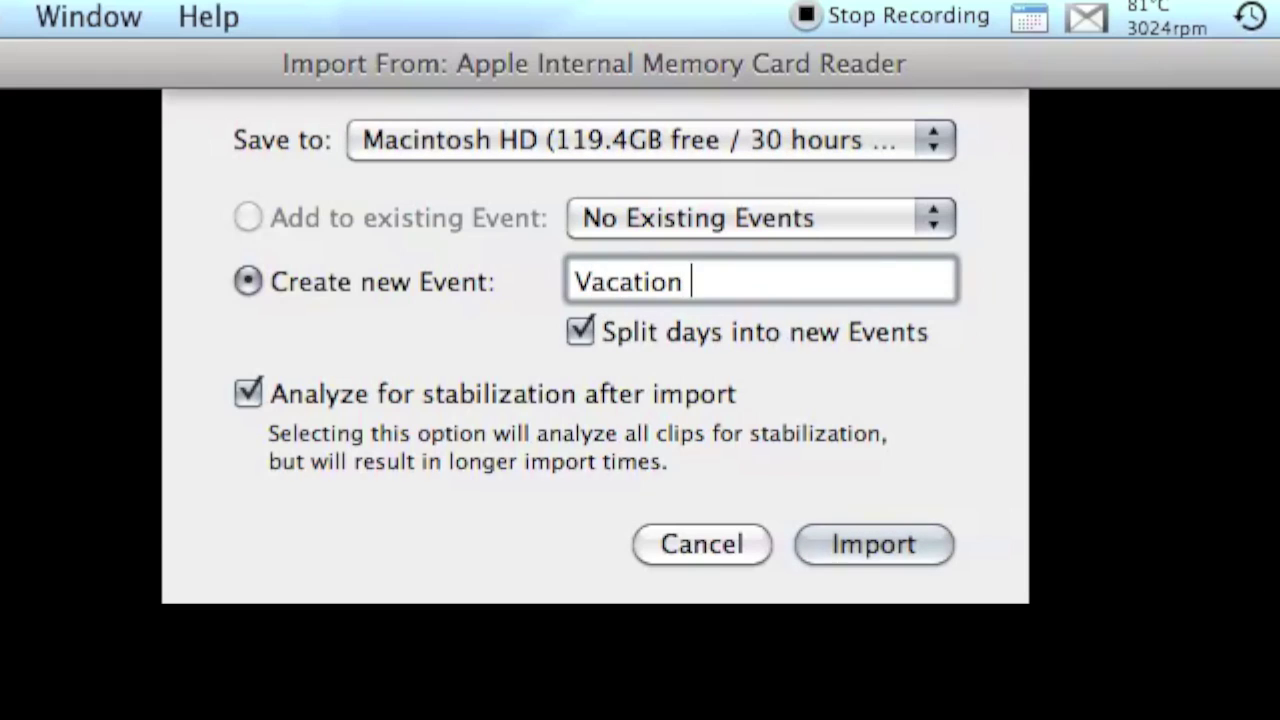
pyautogui.write('201')
pyautogui.press('BackSpace')
pyautogui.write('2010')
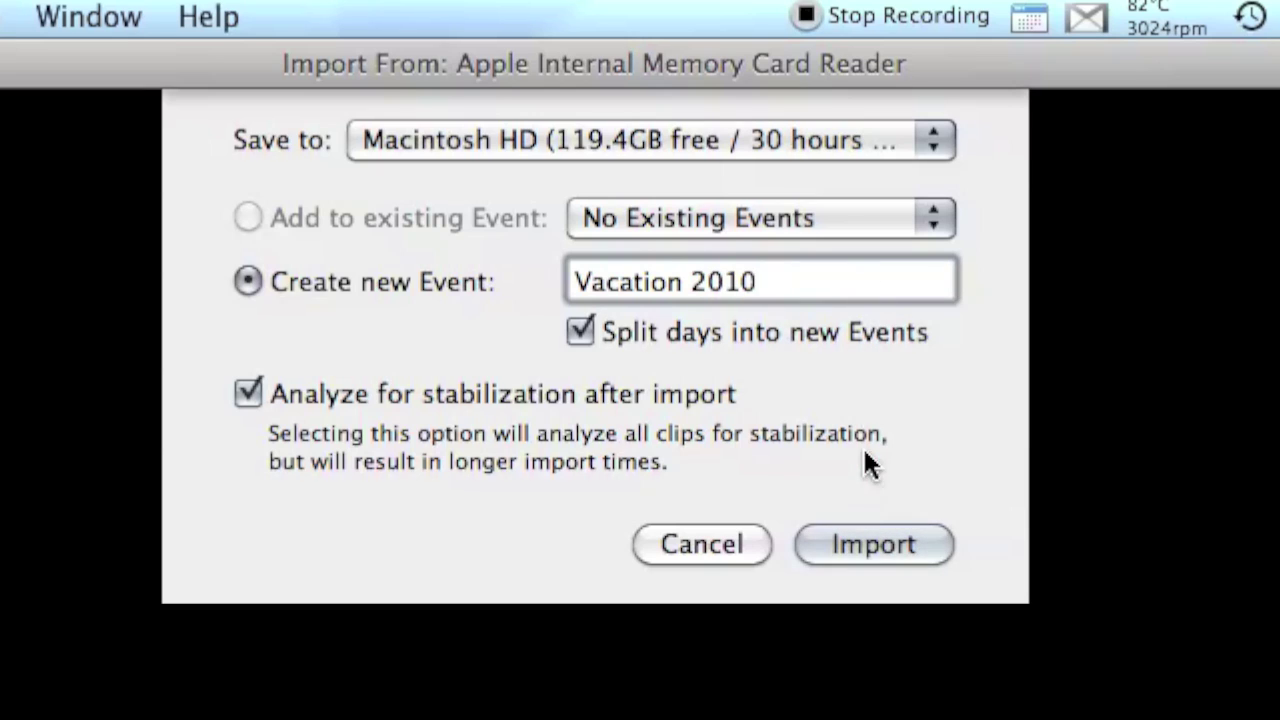
pyautogui.click(854, 543)
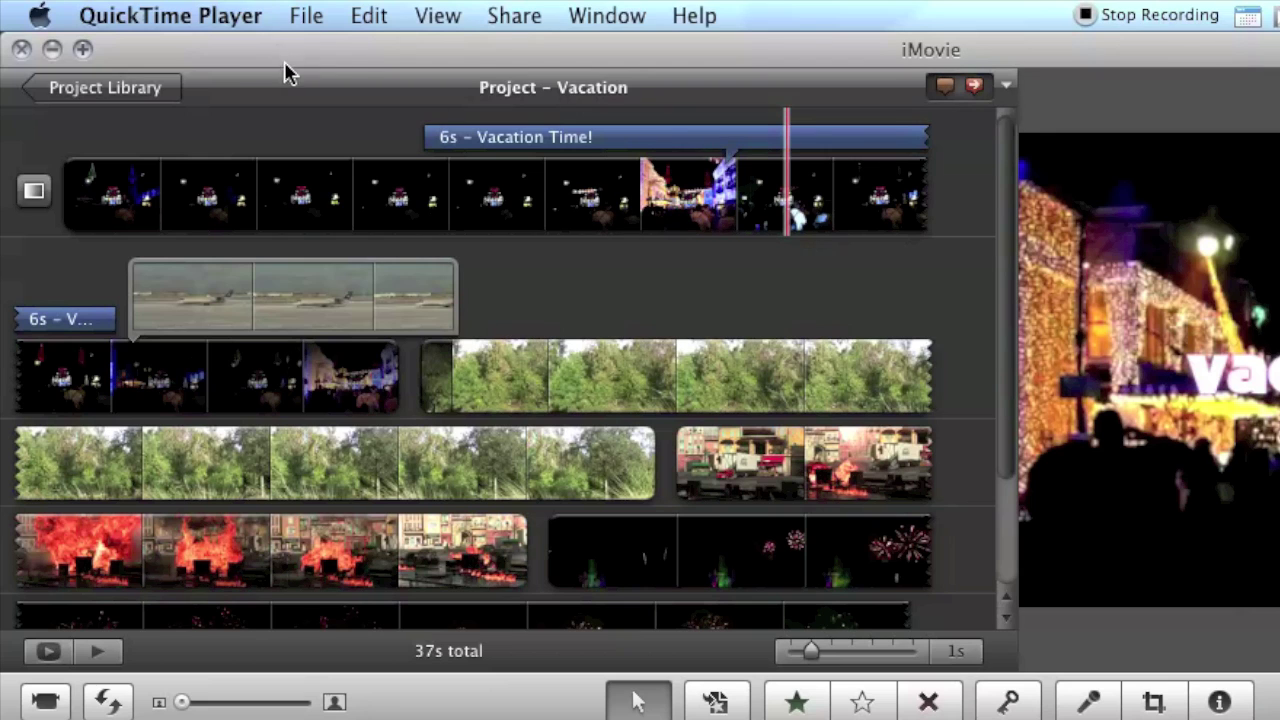
pyautogui.click(145, 92)
# Create a new project 'Vacation 2010' in Widescreen 16:9 with theme None
pyautogui.click(145, 92)
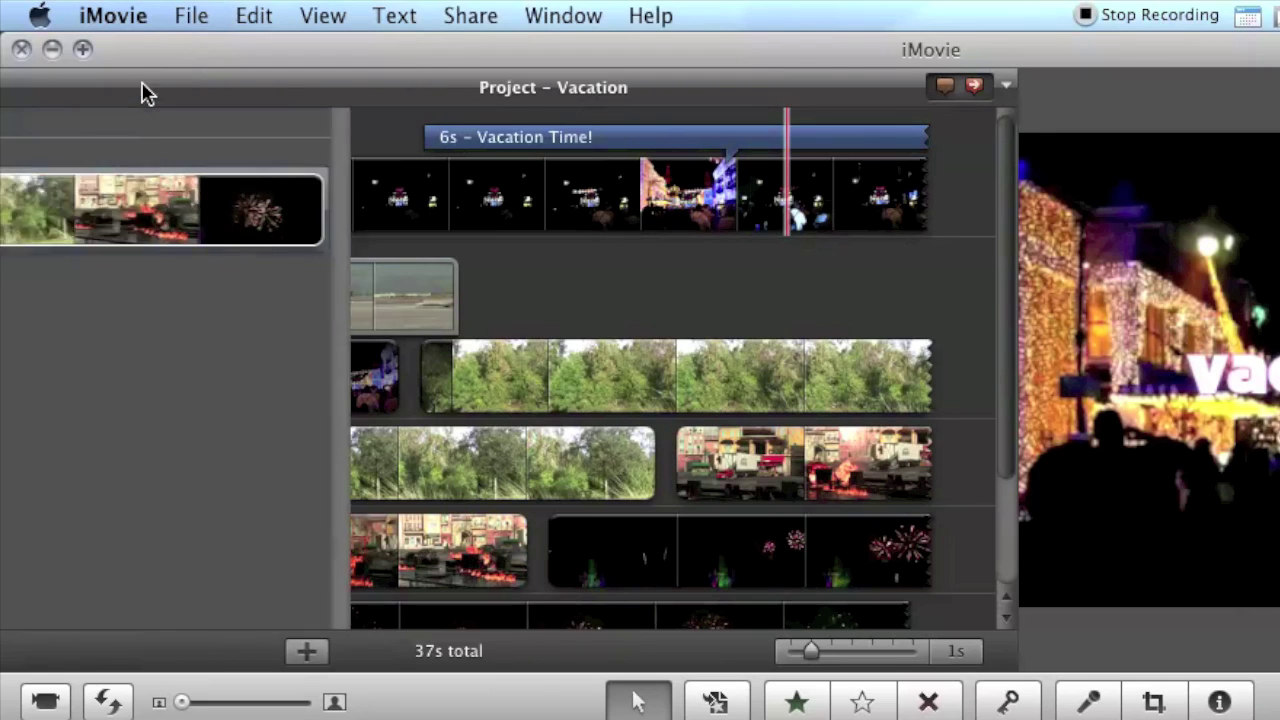
pyautogui.click(973, 652)
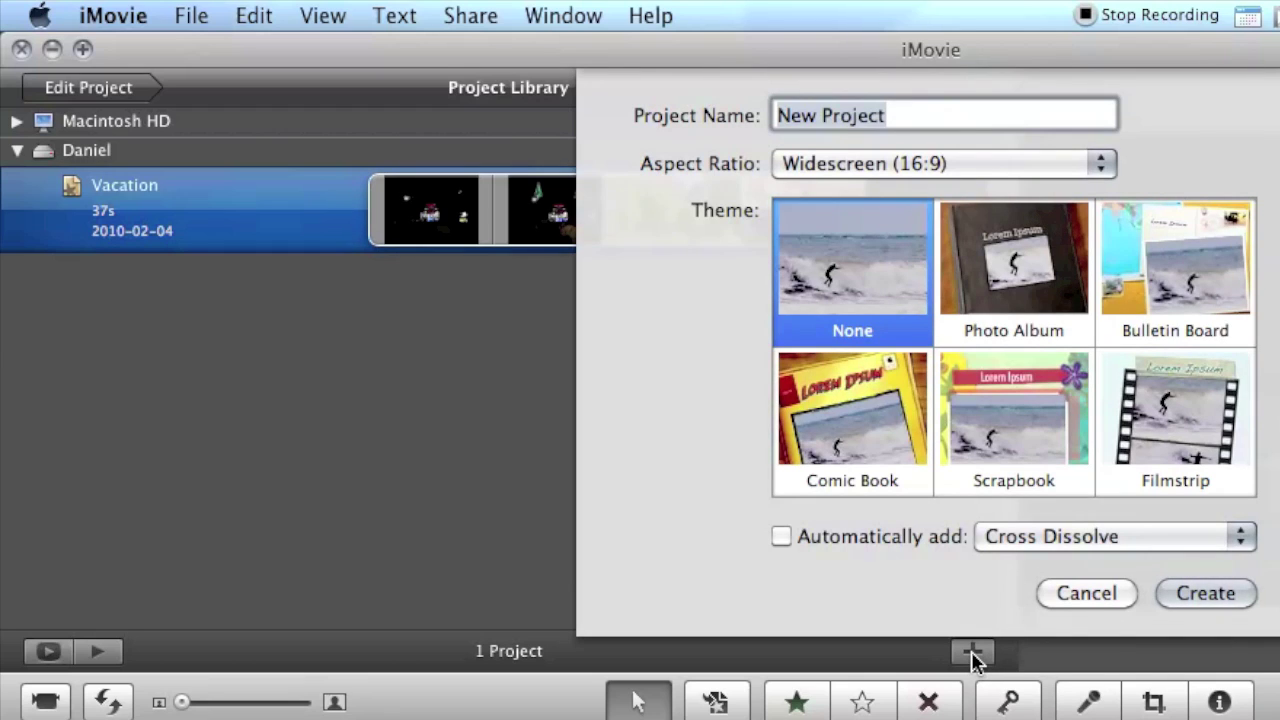
pyautogui.write('va')
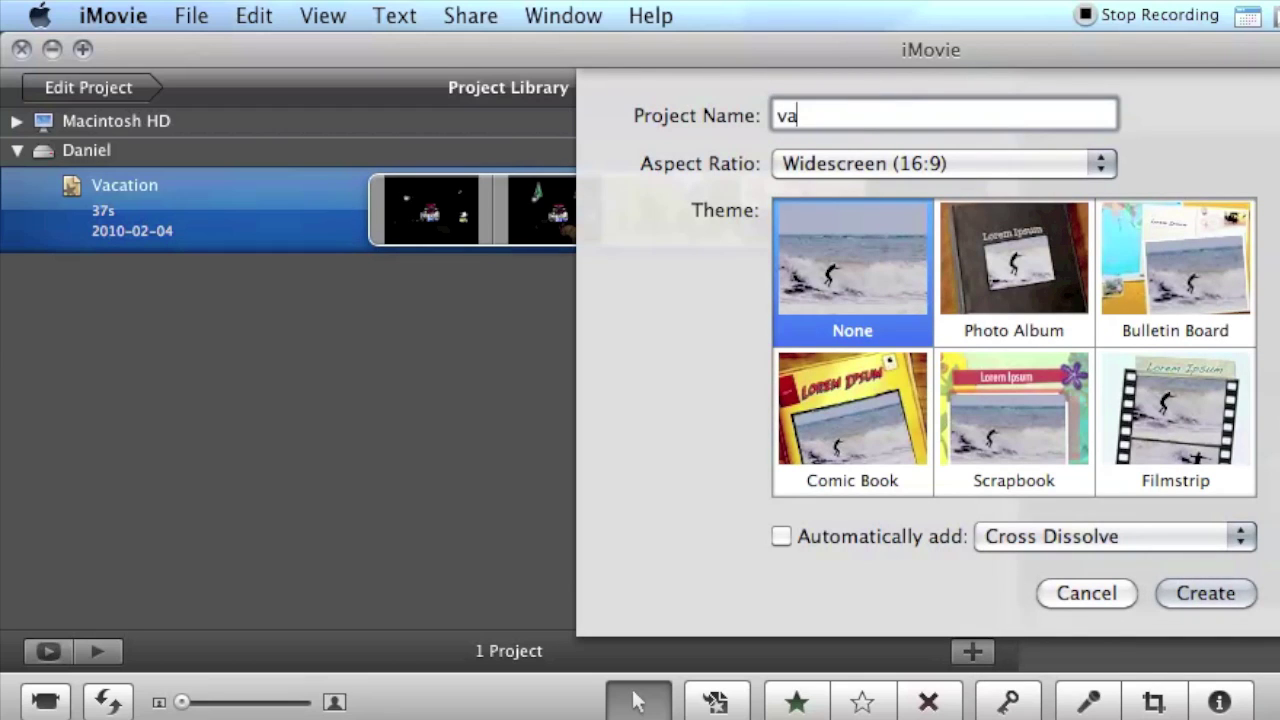
pyautogui.write('tion 2010')
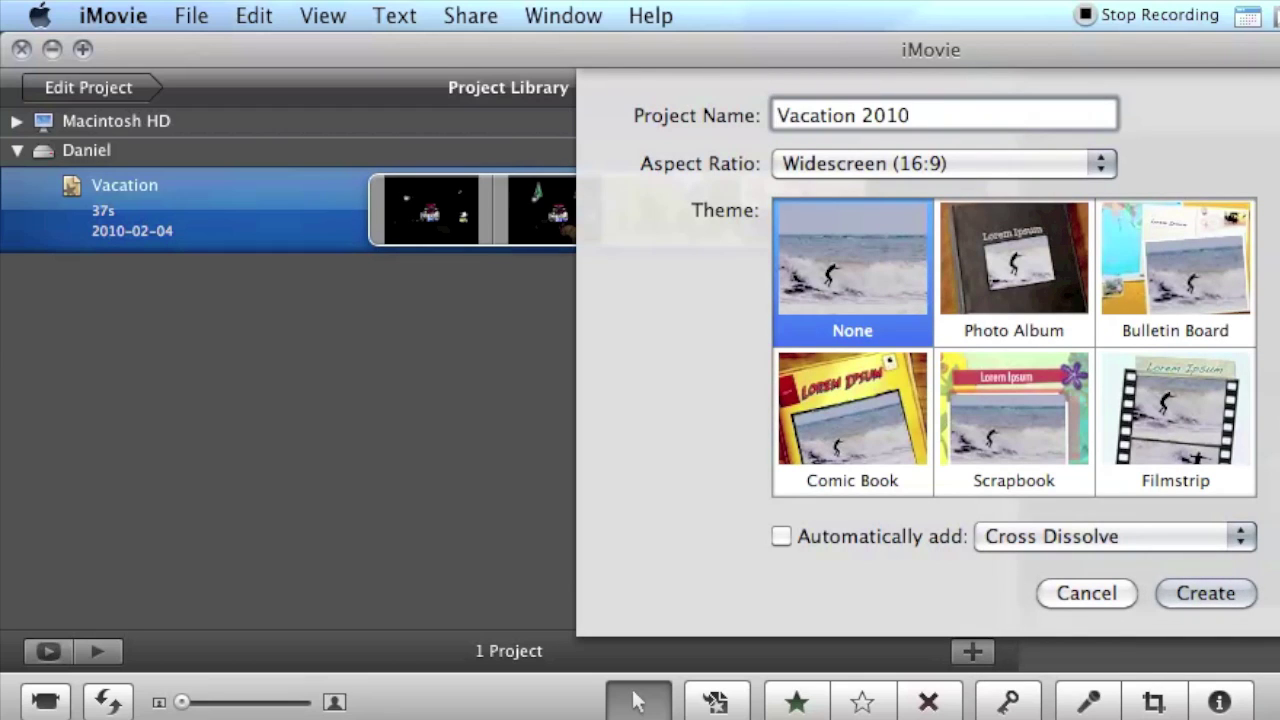
pyautogui.click(1039, 163)
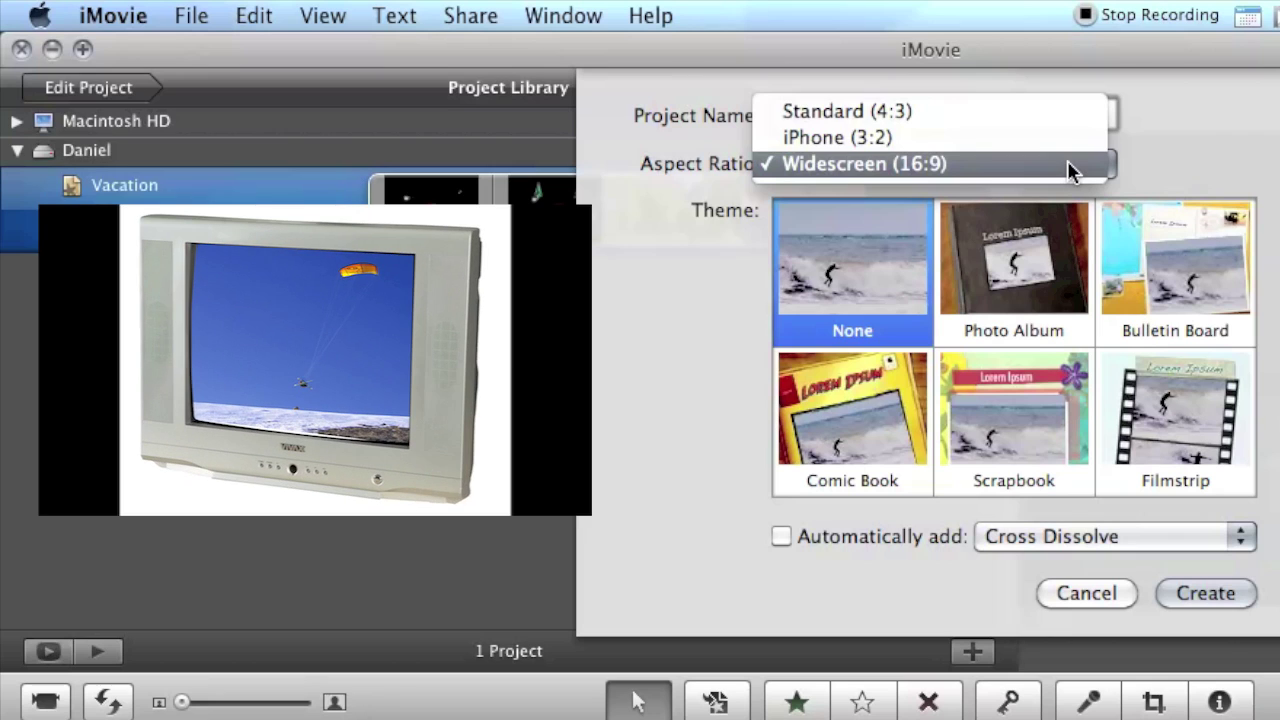
pyautogui.click(1073, 160)
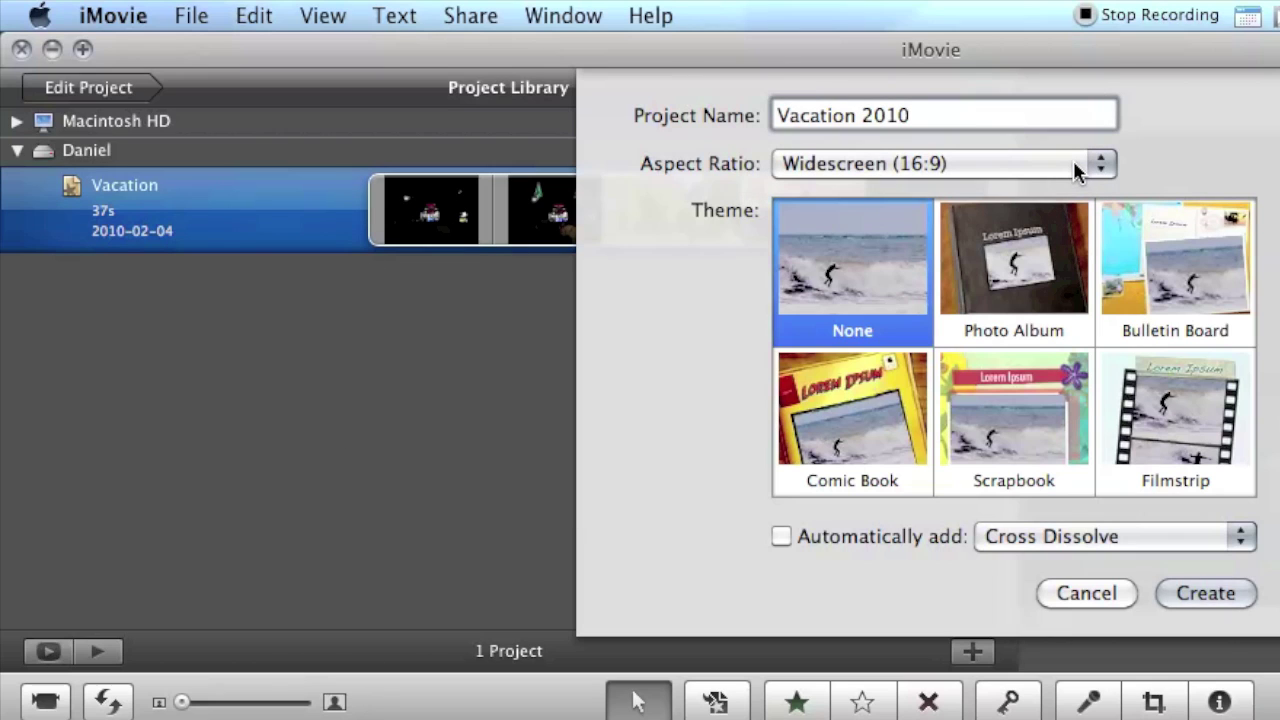
pyautogui.click(875, 287)
pyautogui.click(1204, 596)
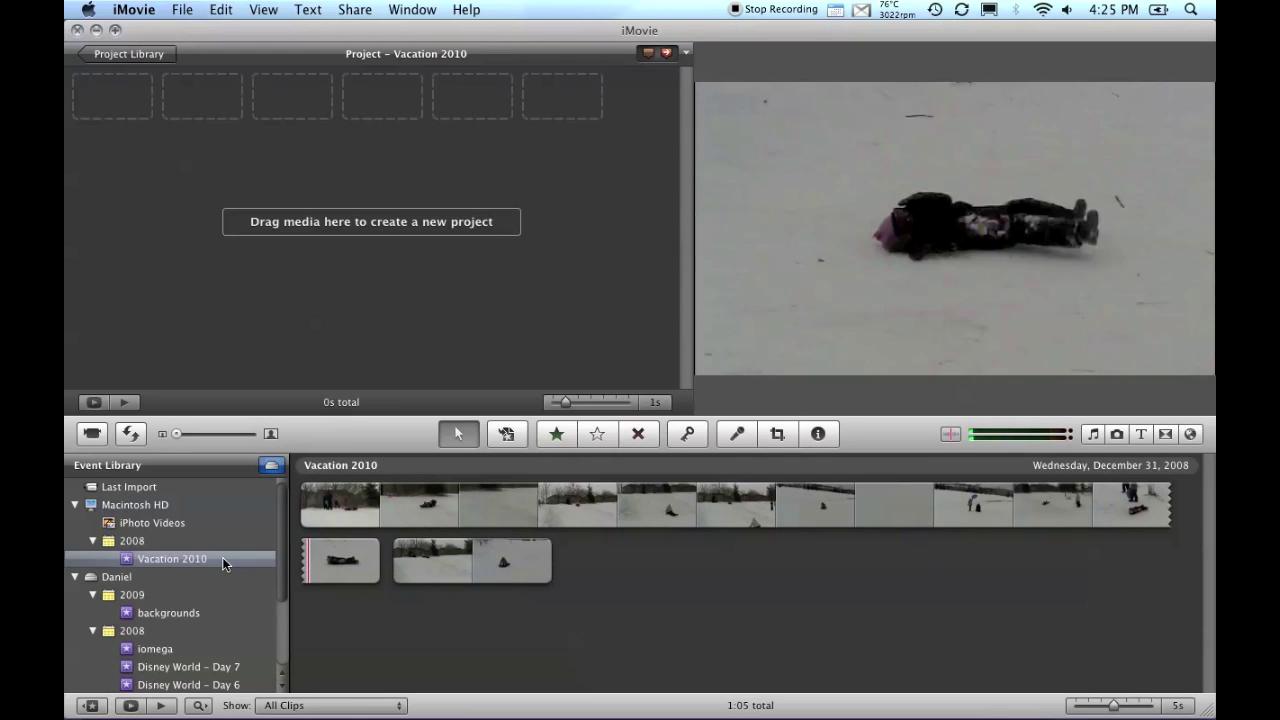
# Add a selected stretch of the vacation event's night-lights clip to the project
pyautogui.scroll(-5, 192, 601)
pyautogui.click(187, 631)
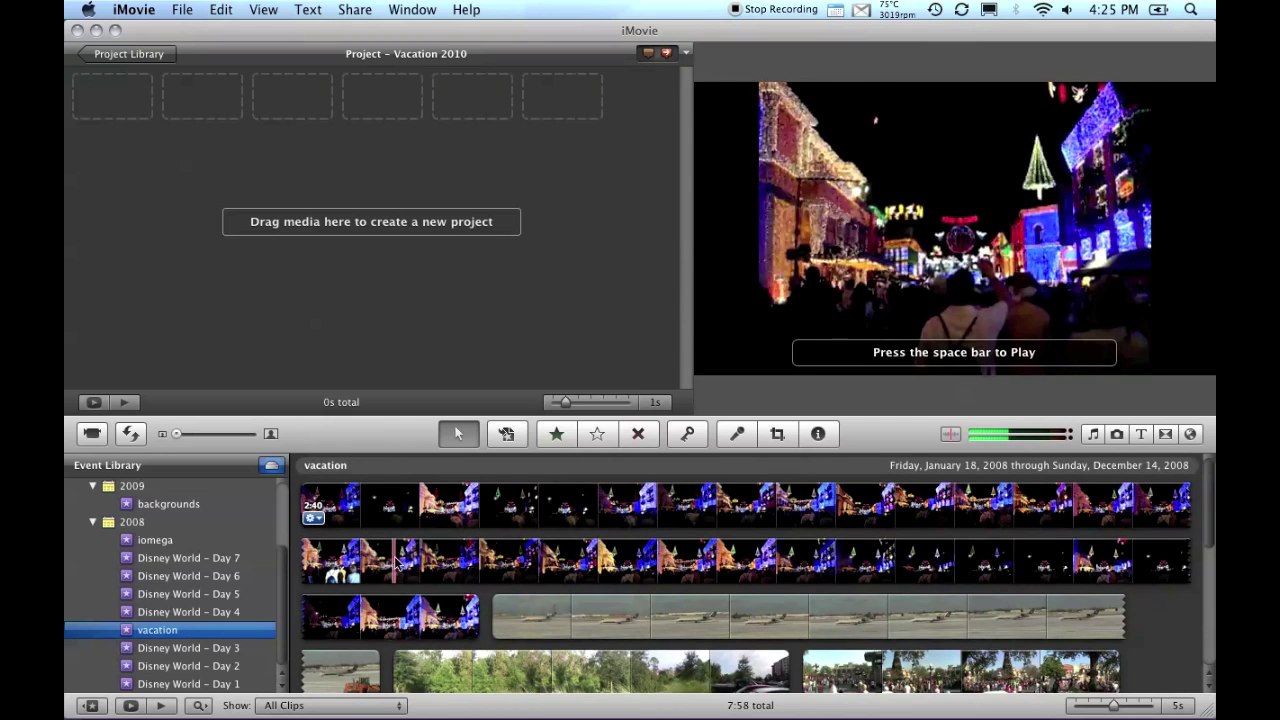
pyautogui.press('space')
pyautogui.moveTo(398, 507); pyautogui.dragTo(659, 501)
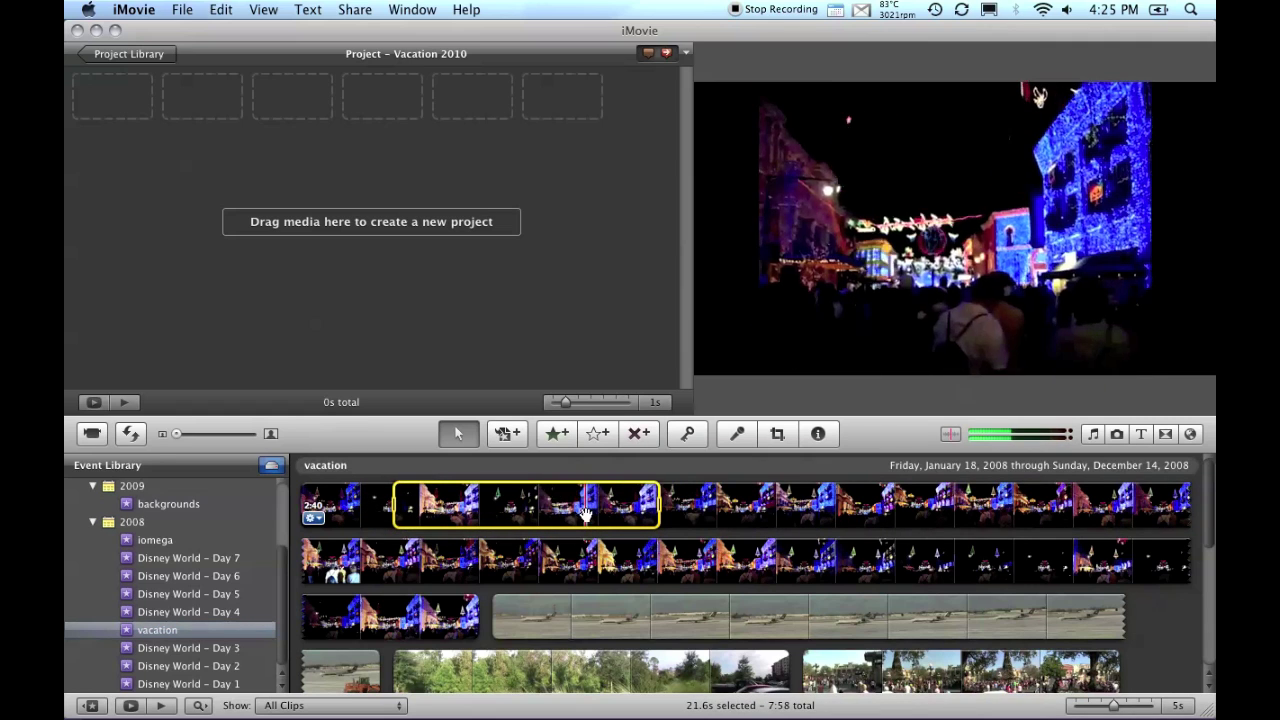
pyautogui.moveTo(584, 510); pyautogui.dragTo(365, 236)
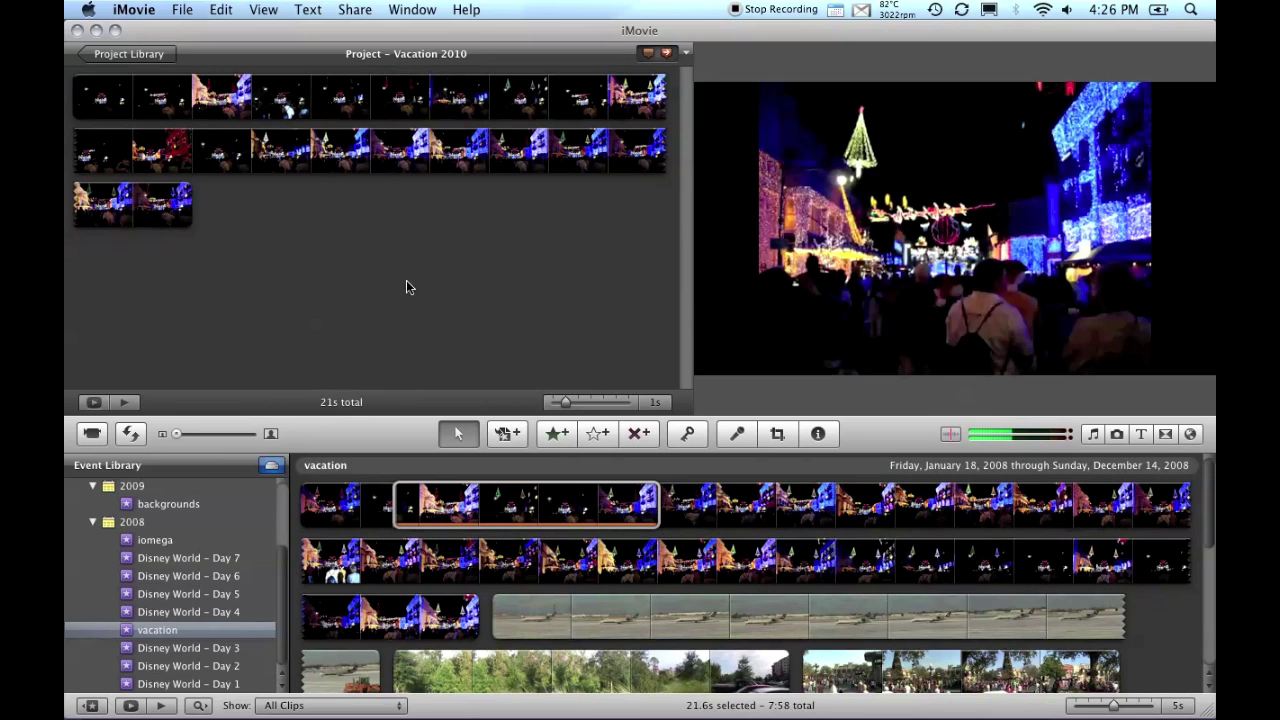
# Add a selected portion of the airplane clip to the project
pyautogui.moveTo(547, 615); pyautogui.dragTo(655, 615)
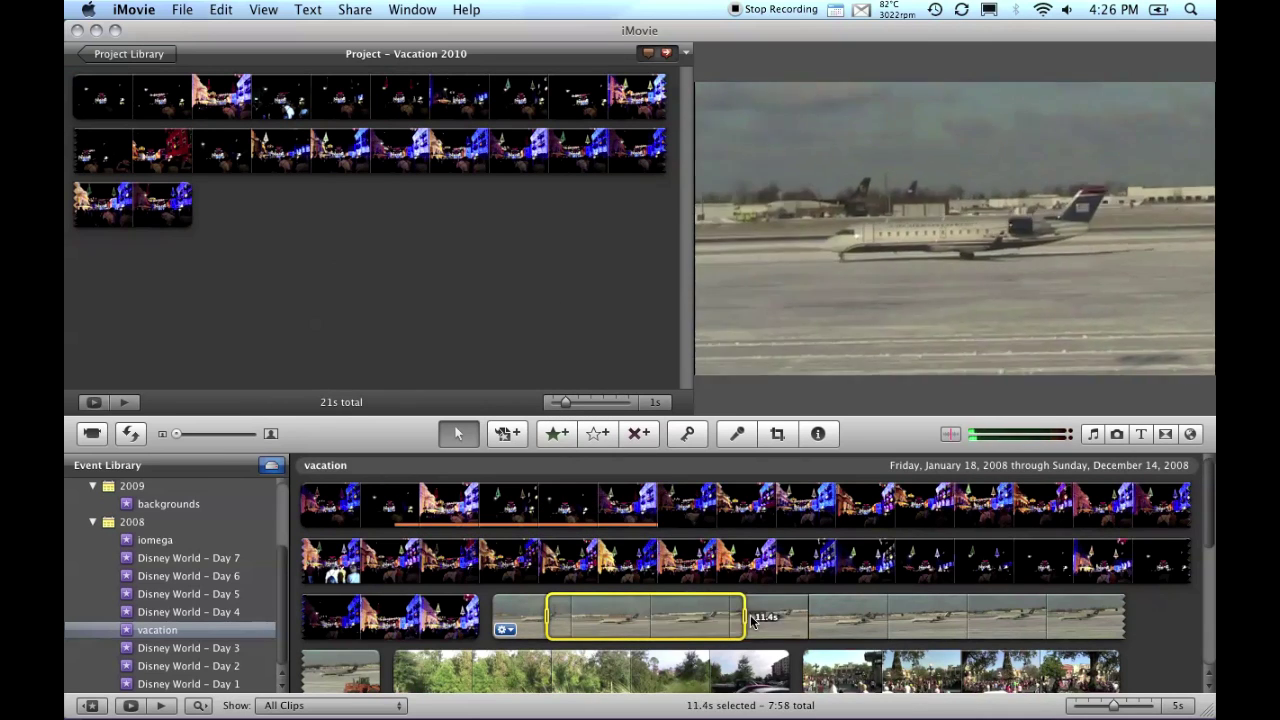
pyautogui.moveTo(753, 620); pyautogui.dragTo(760, 620)
pyautogui.moveTo(652, 620); pyautogui.dragTo(466, 309)
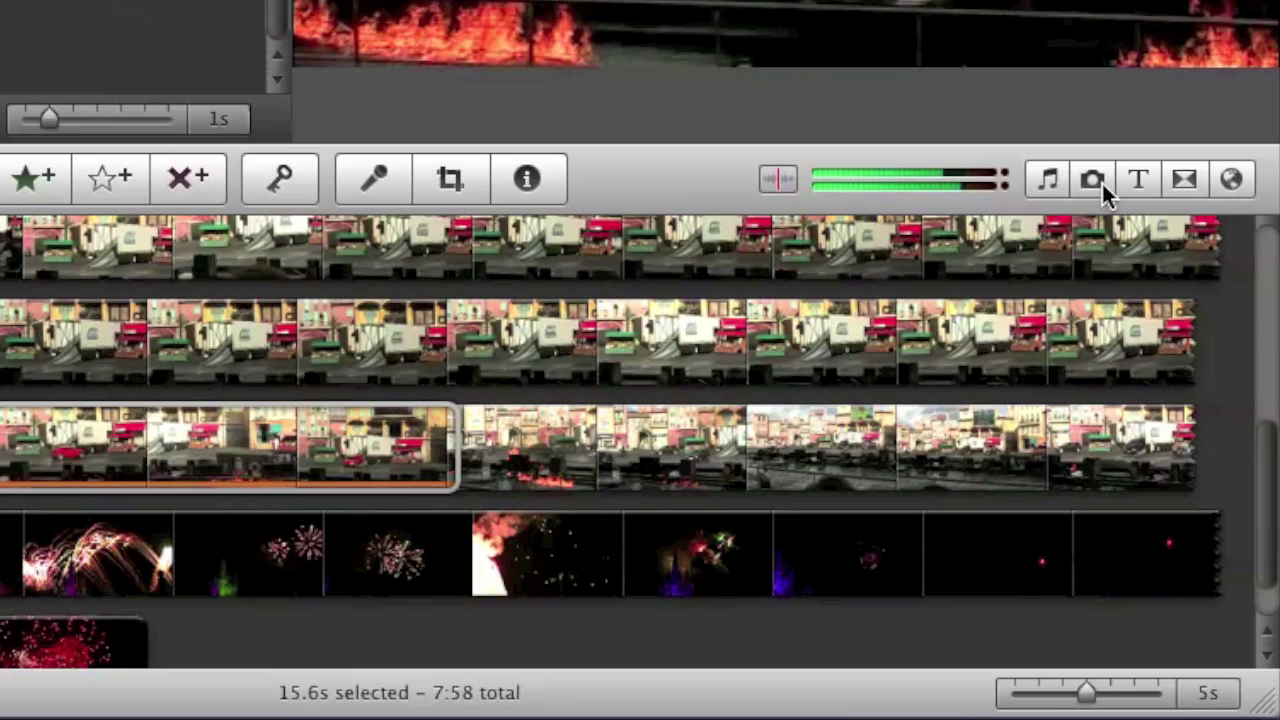
pyautogui.click(1100, 181)
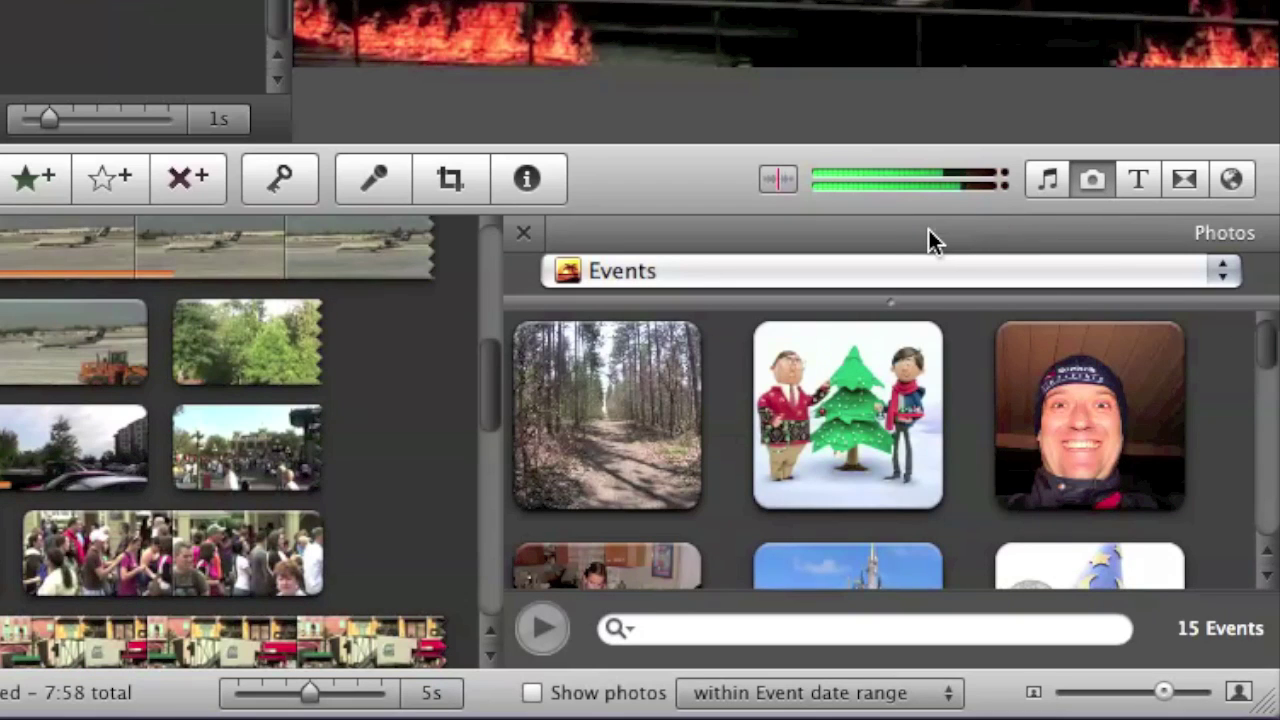
pyautogui.click(868, 272)
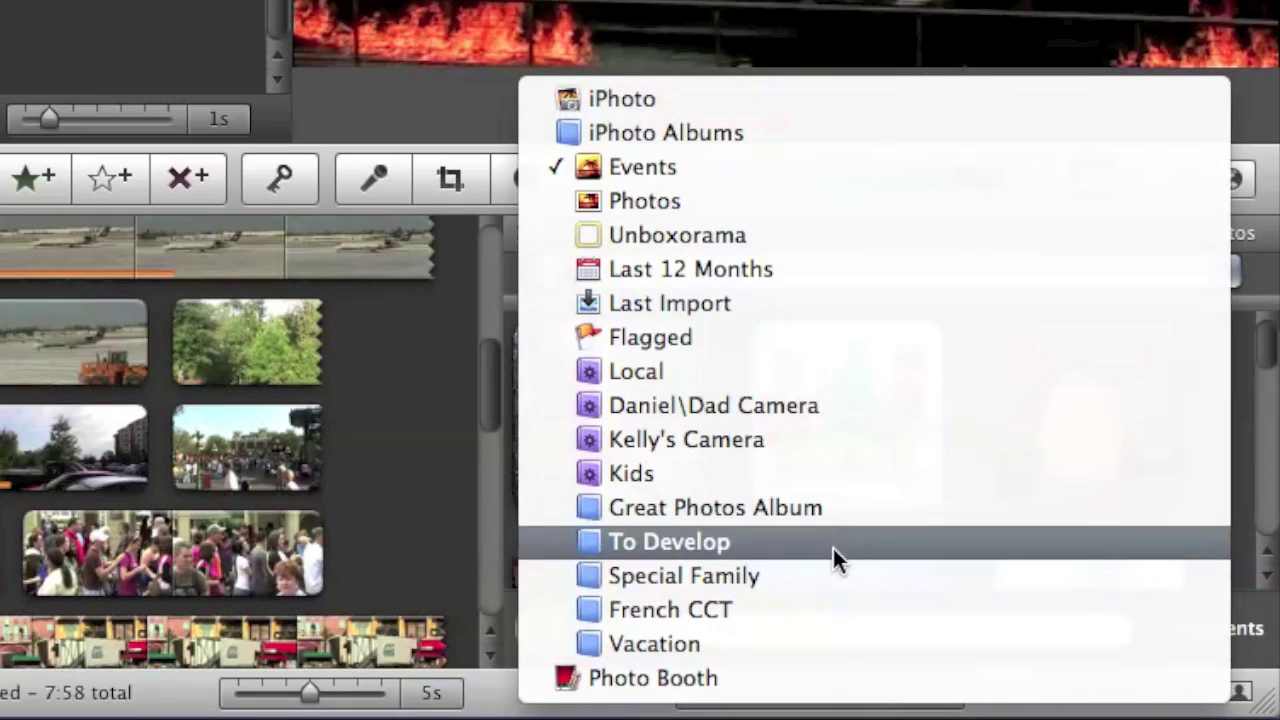
pyautogui.click(815, 646)
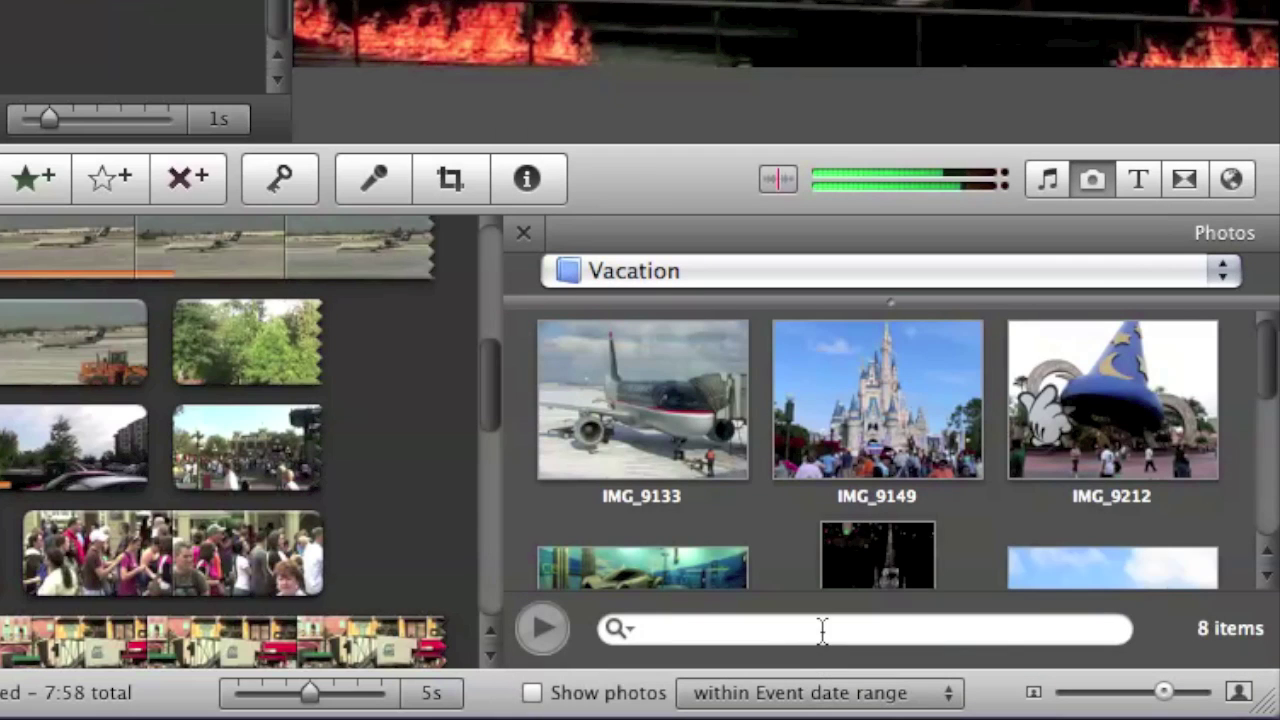
pyautogui.scroll(-1, 814, 409)
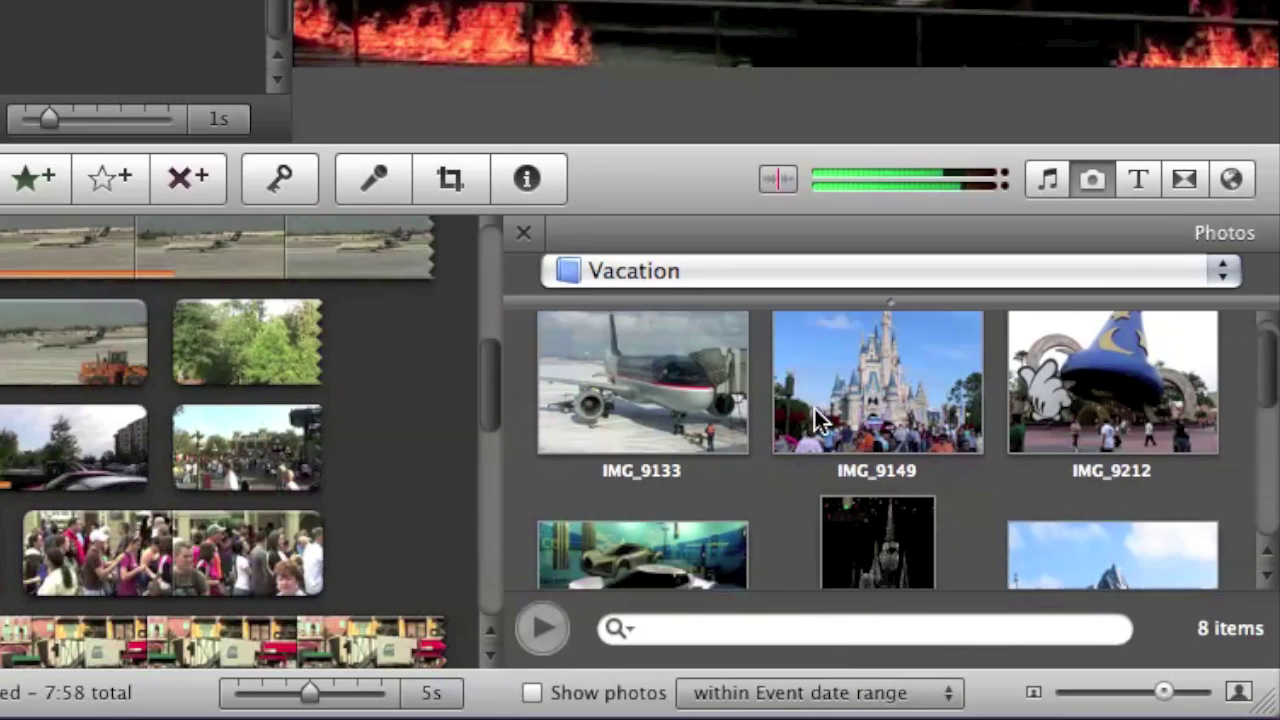
pyautogui.scroll(-1, 818, 411)
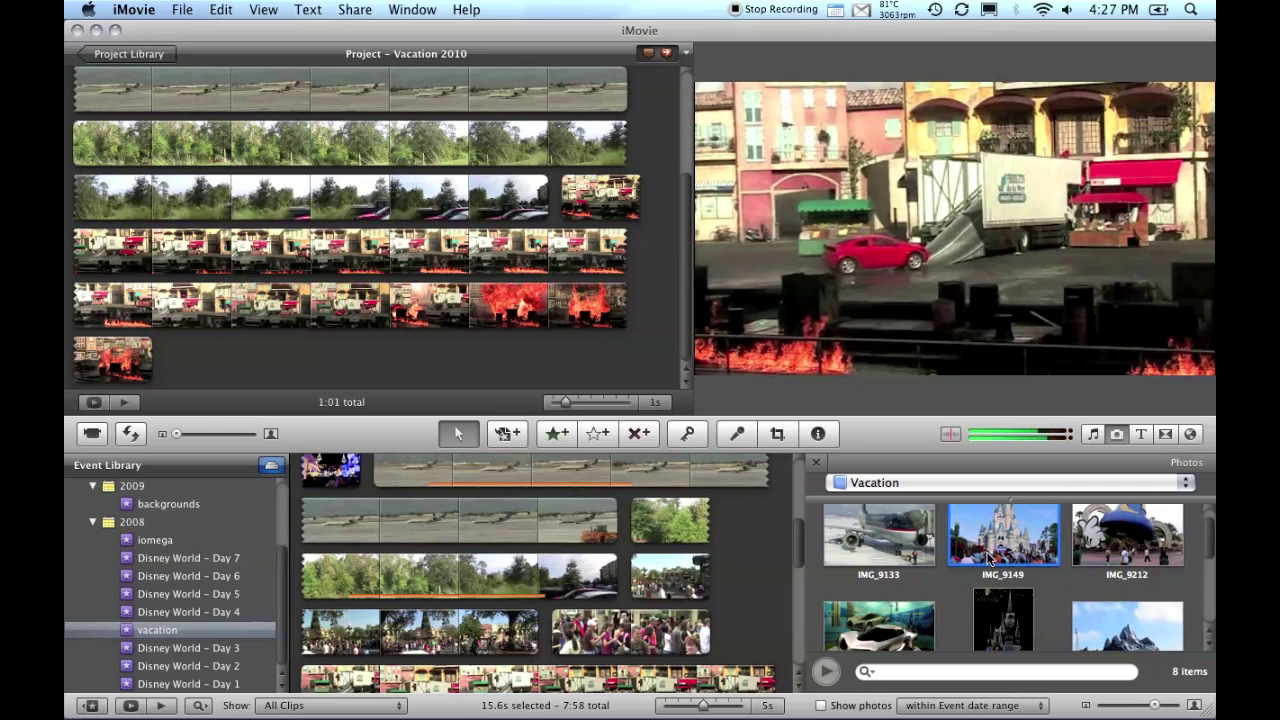
pyautogui.moveTo(822, 414); pyautogui.dragTo(664, 157)
pyautogui.moveTo(891, 422); pyautogui.dragTo(551, 215)
pyautogui.scroll(2, 208, 143)
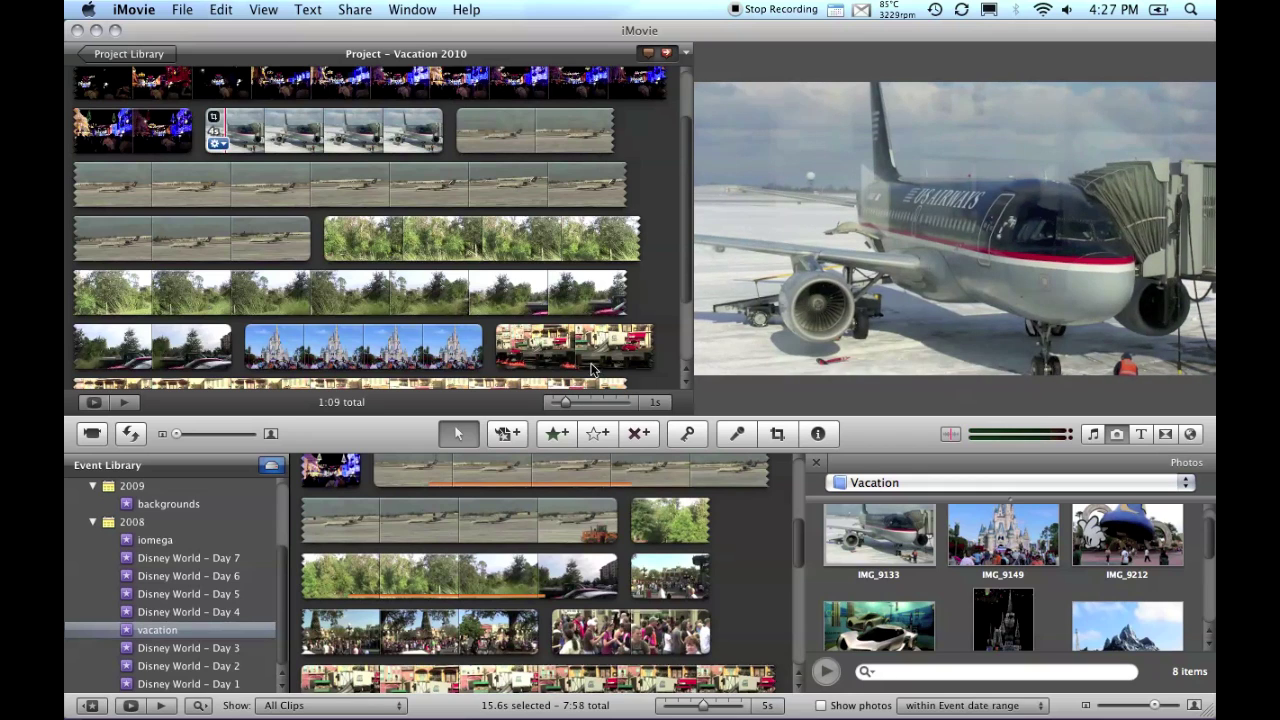
# Place a Centered title reading 'Florida Vacation' over the green trees clip
pyautogui.click(1141, 435)
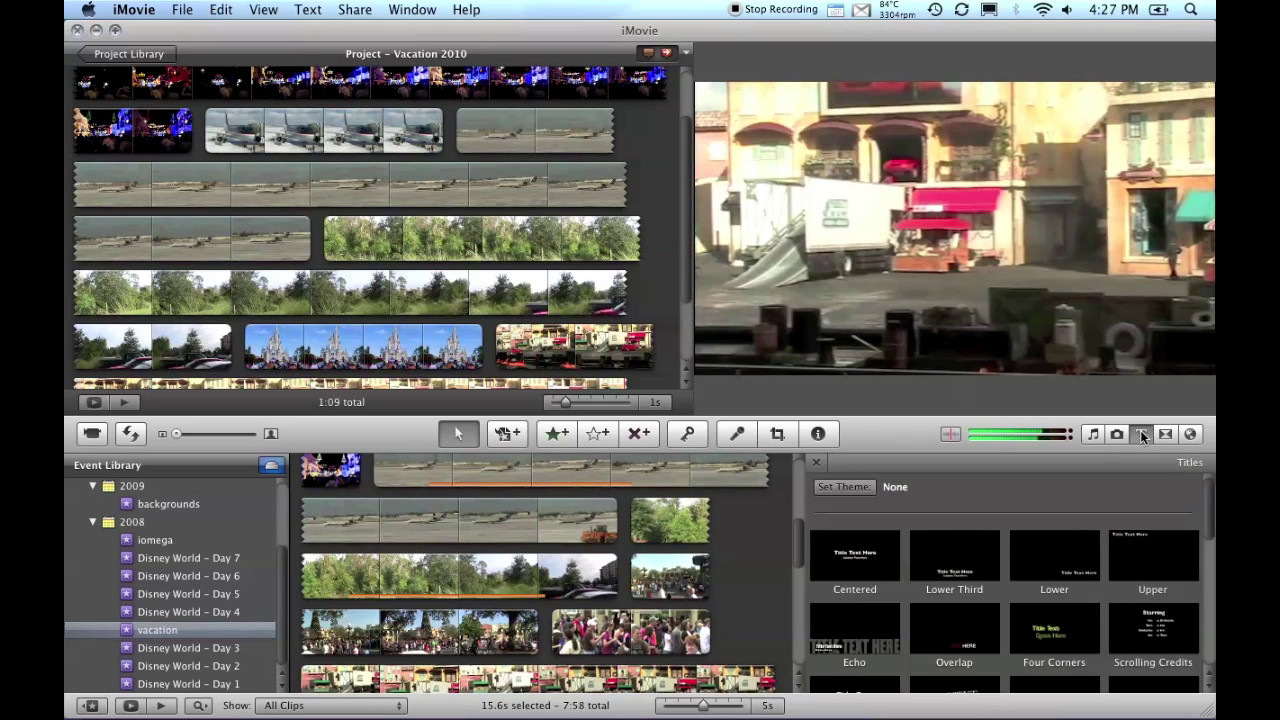
pyautogui.moveTo(825, 558); pyautogui.dragTo(412, 240)
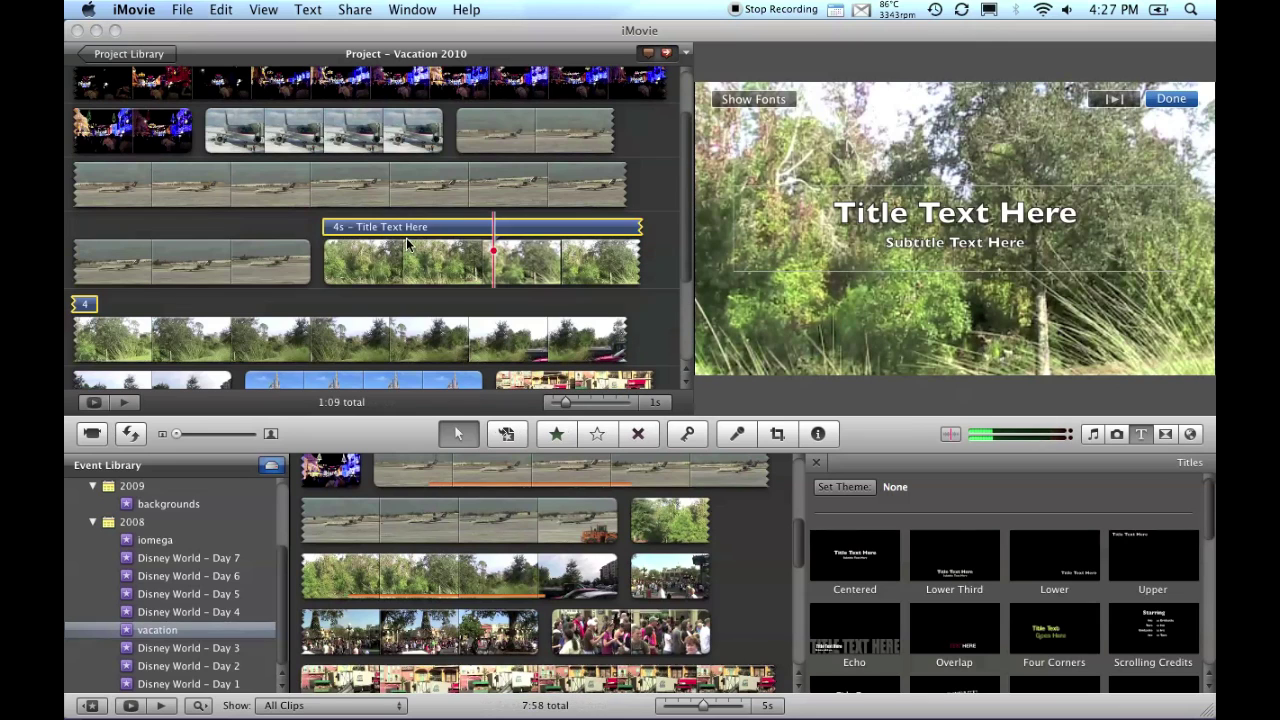
pyautogui.click(895, 195)
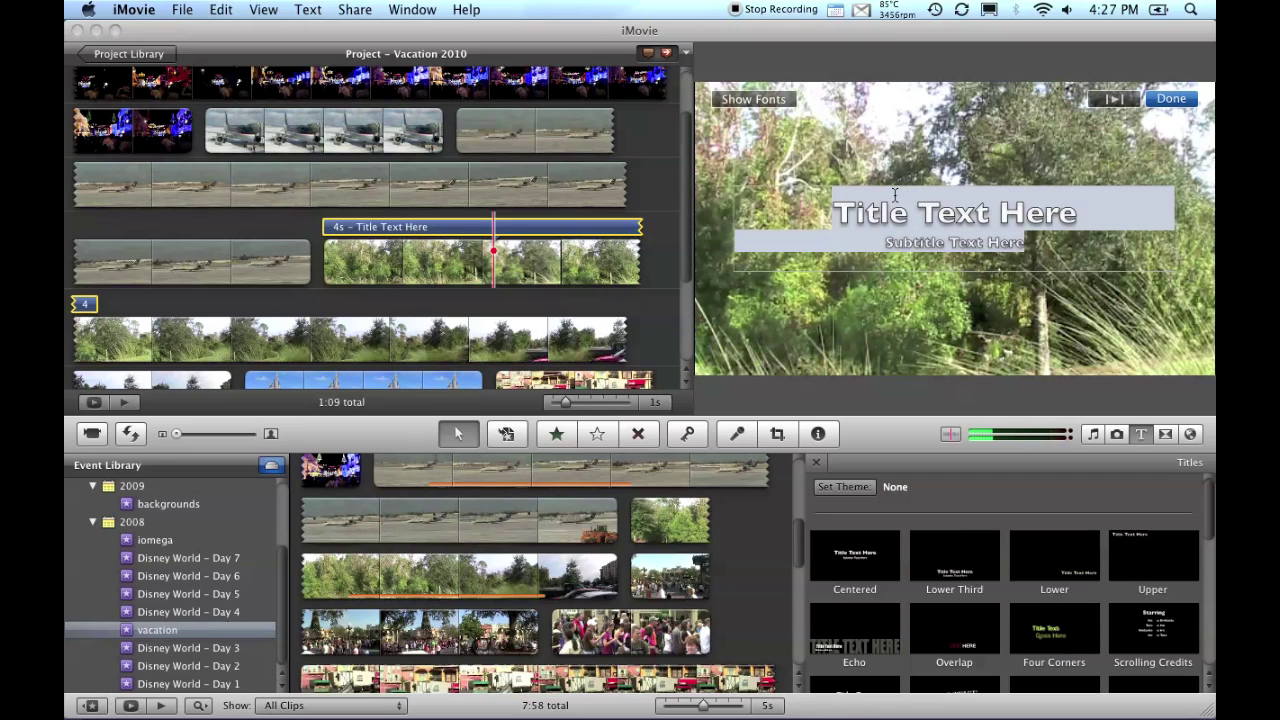
pyautogui.write('Flor')
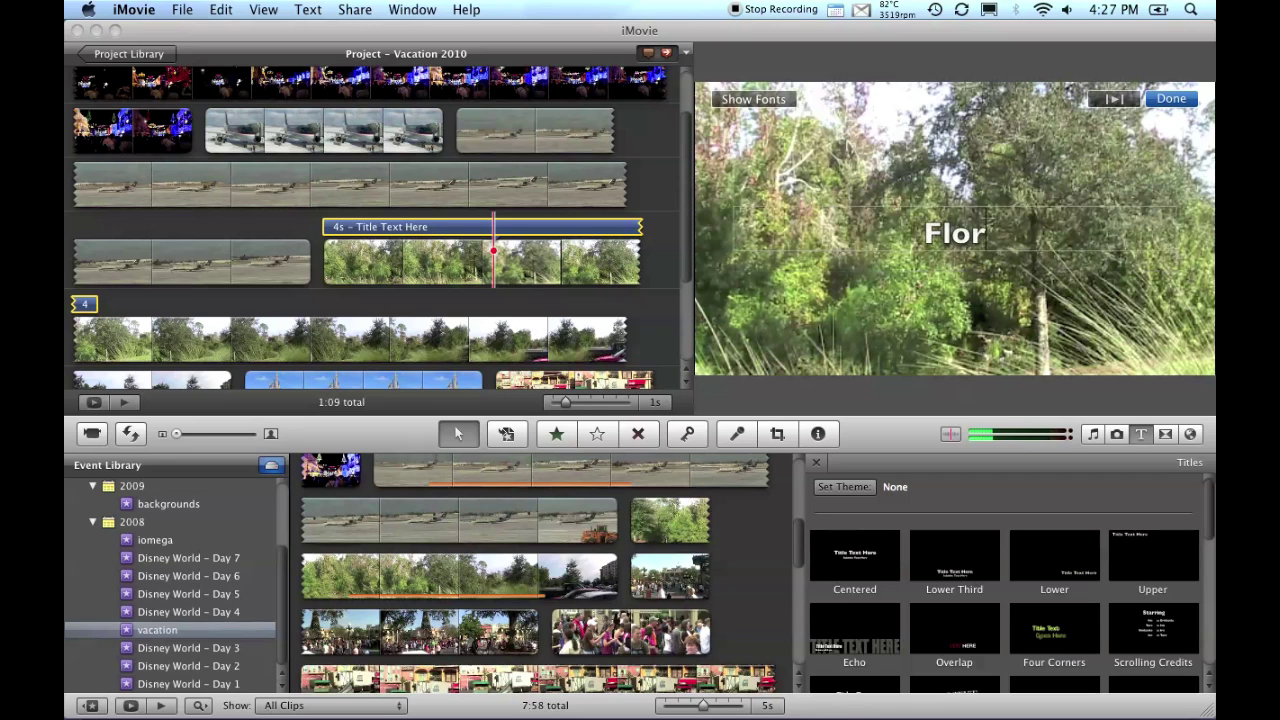
pyautogui.write('ida Vacation')
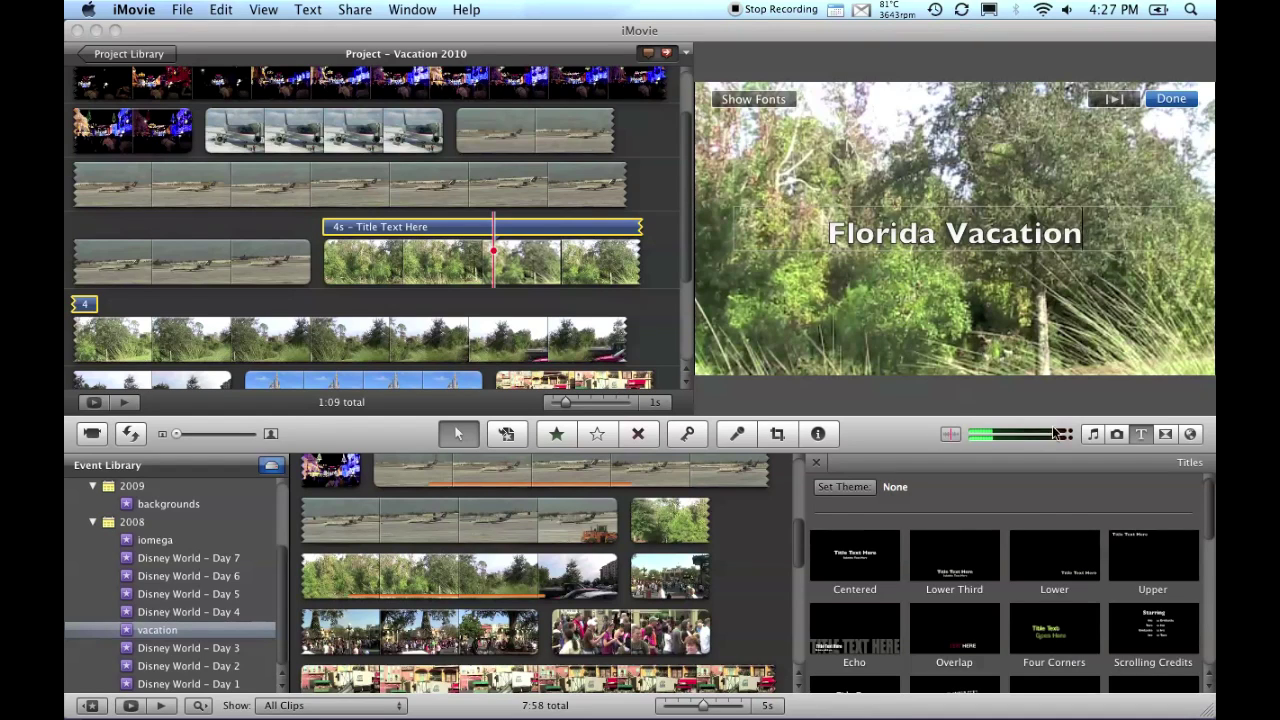
pyautogui.click(1092, 434)
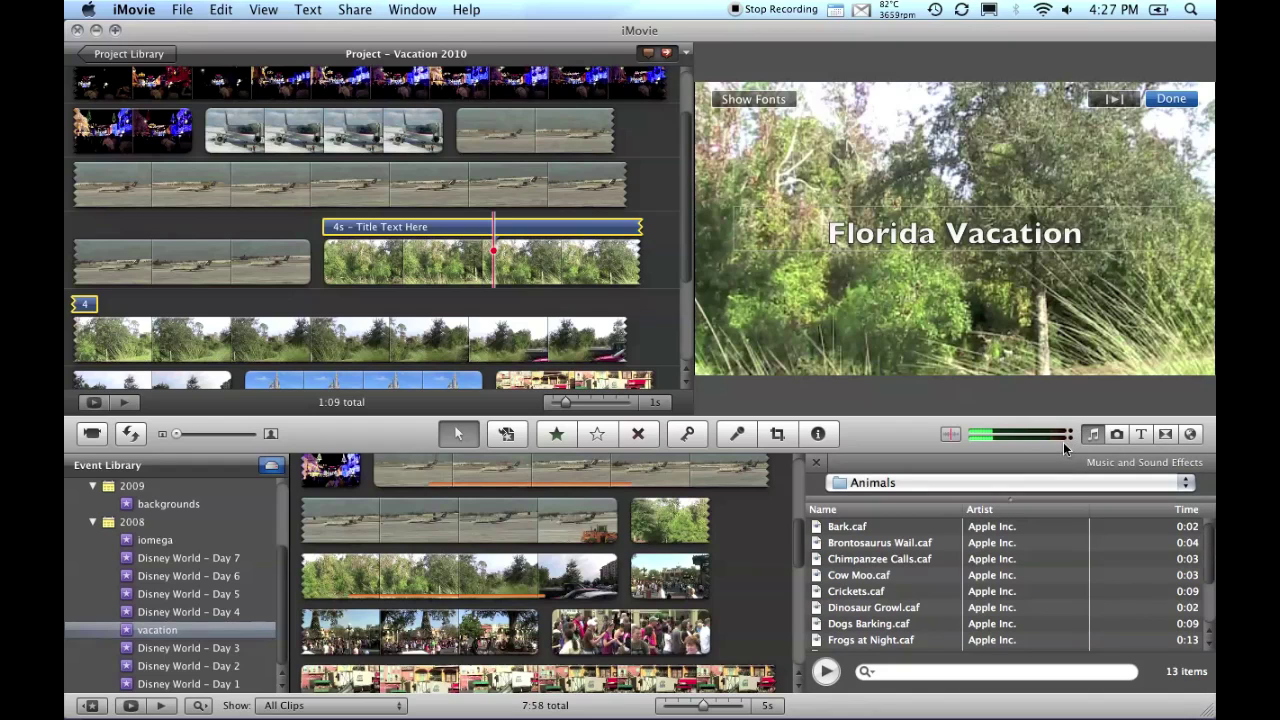
# Preview the Barbeque Blues Long jingle, add it as background music, and play the project
pyautogui.click(1013, 483)
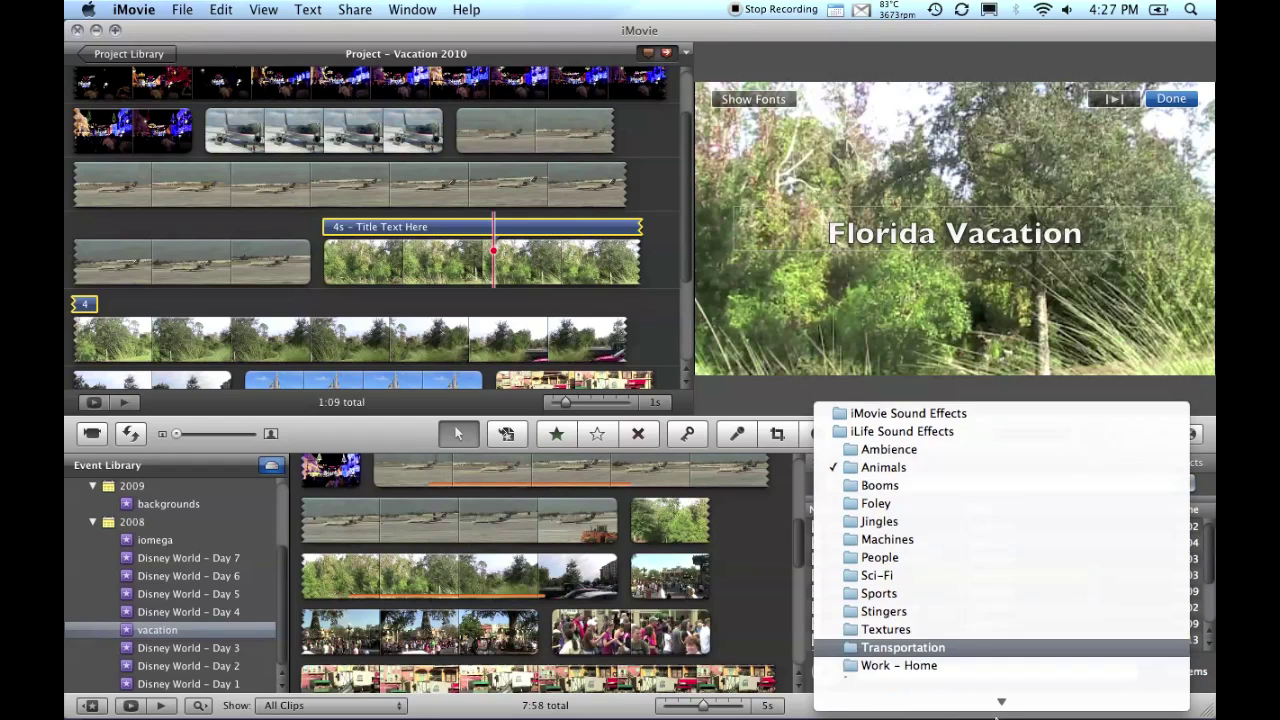
pyautogui.scroll(-5, 973, 693)
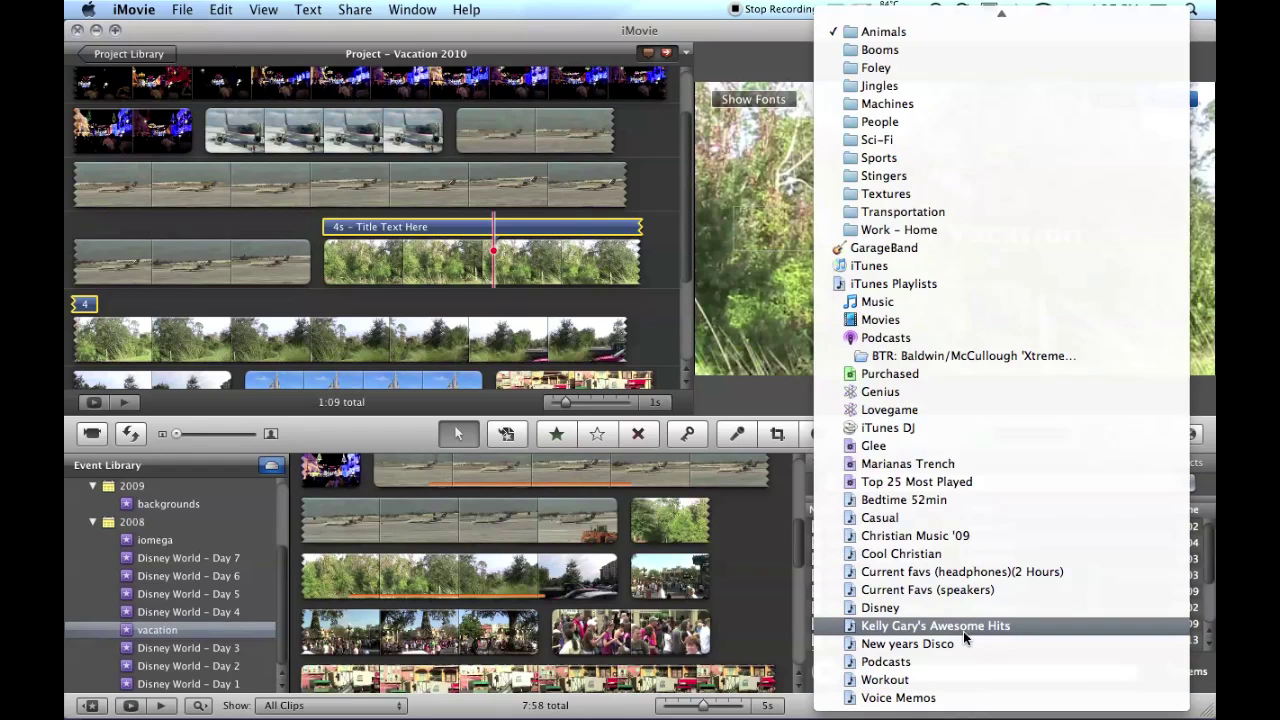
pyautogui.scroll(5, 988, 501)
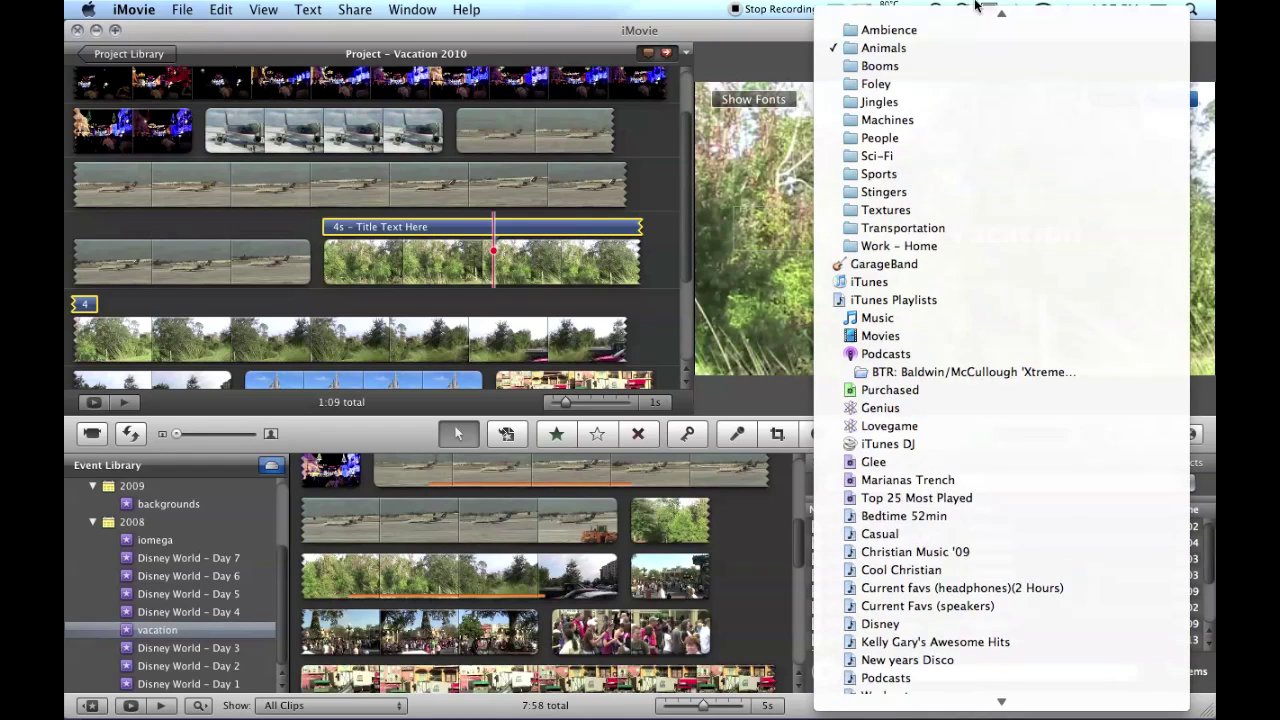
pyautogui.click(978, 129)
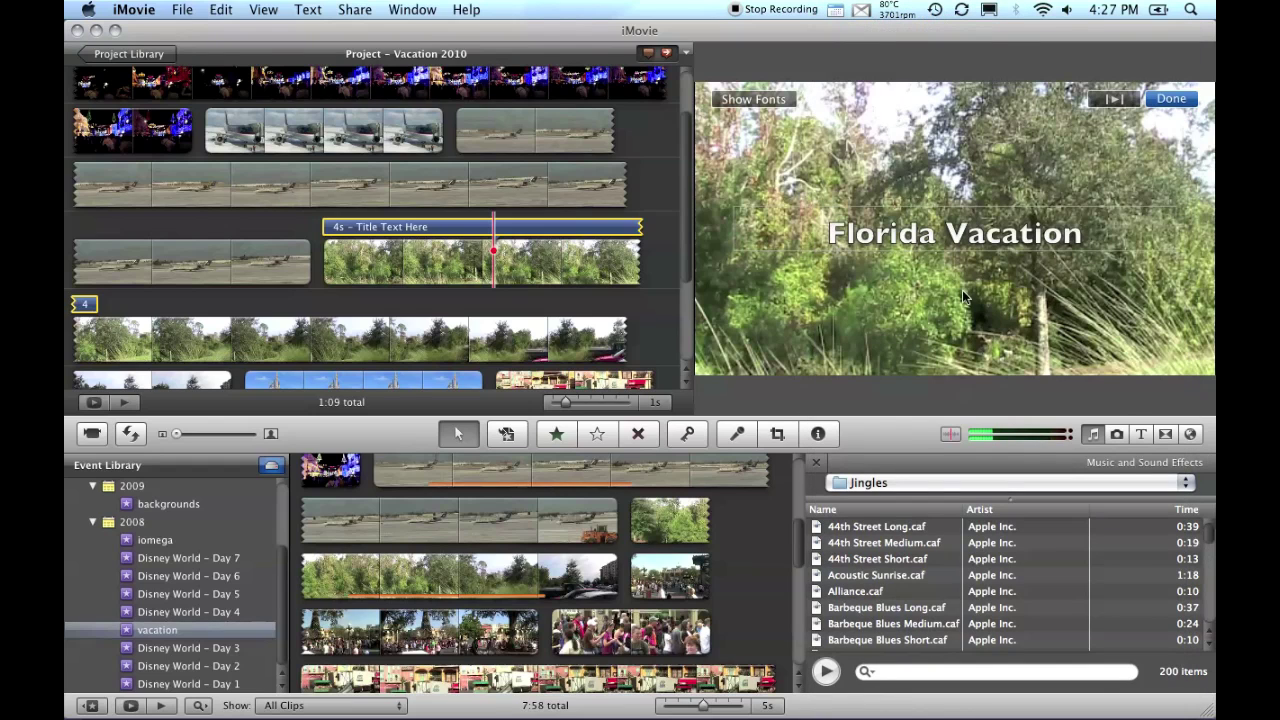
pyautogui.doubleClick(913, 608)
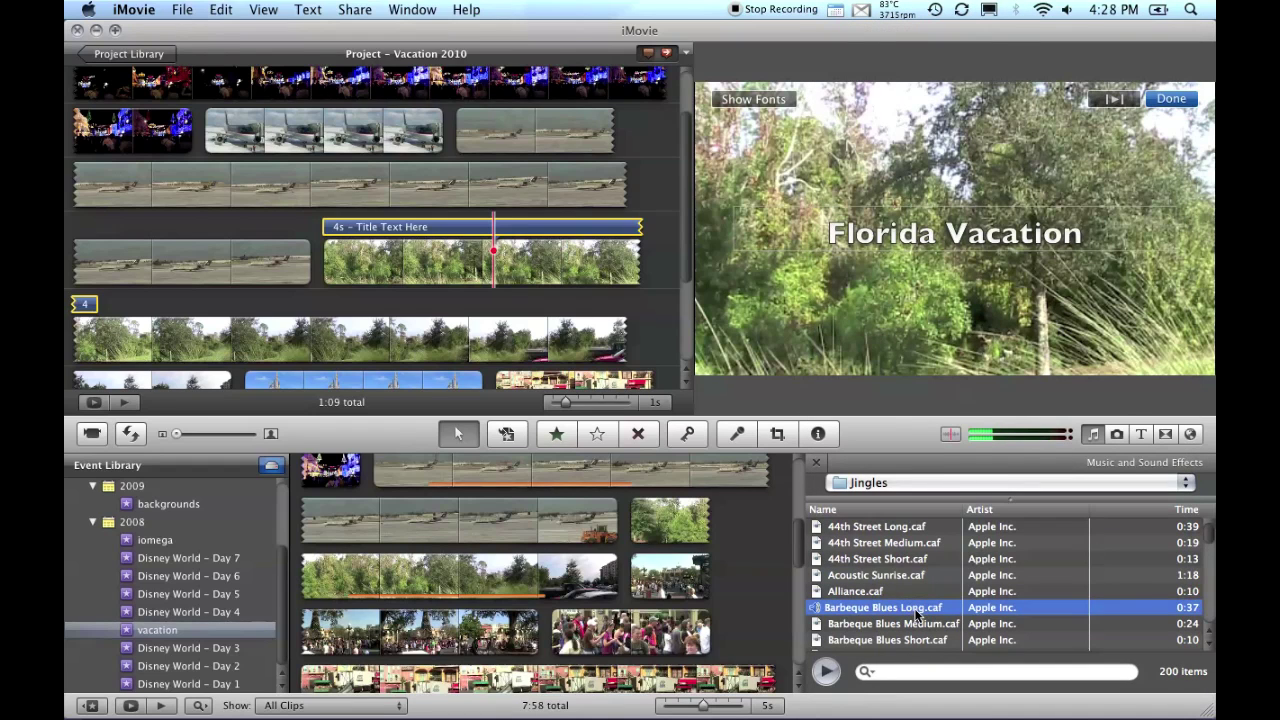
pyautogui.press('XF86AudioRaiseVolume')
pyautogui.click(826, 671)
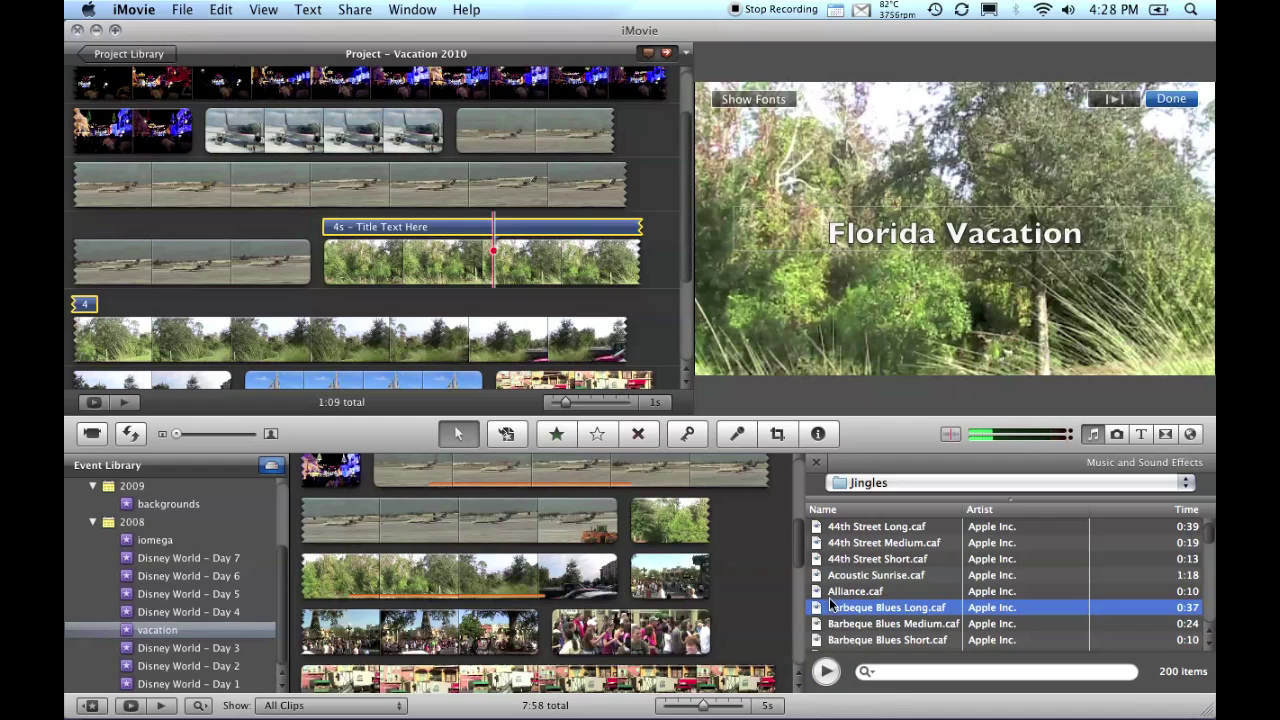
pyautogui.moveTo(831, 607); pyautogui.dragTo(278, 137)
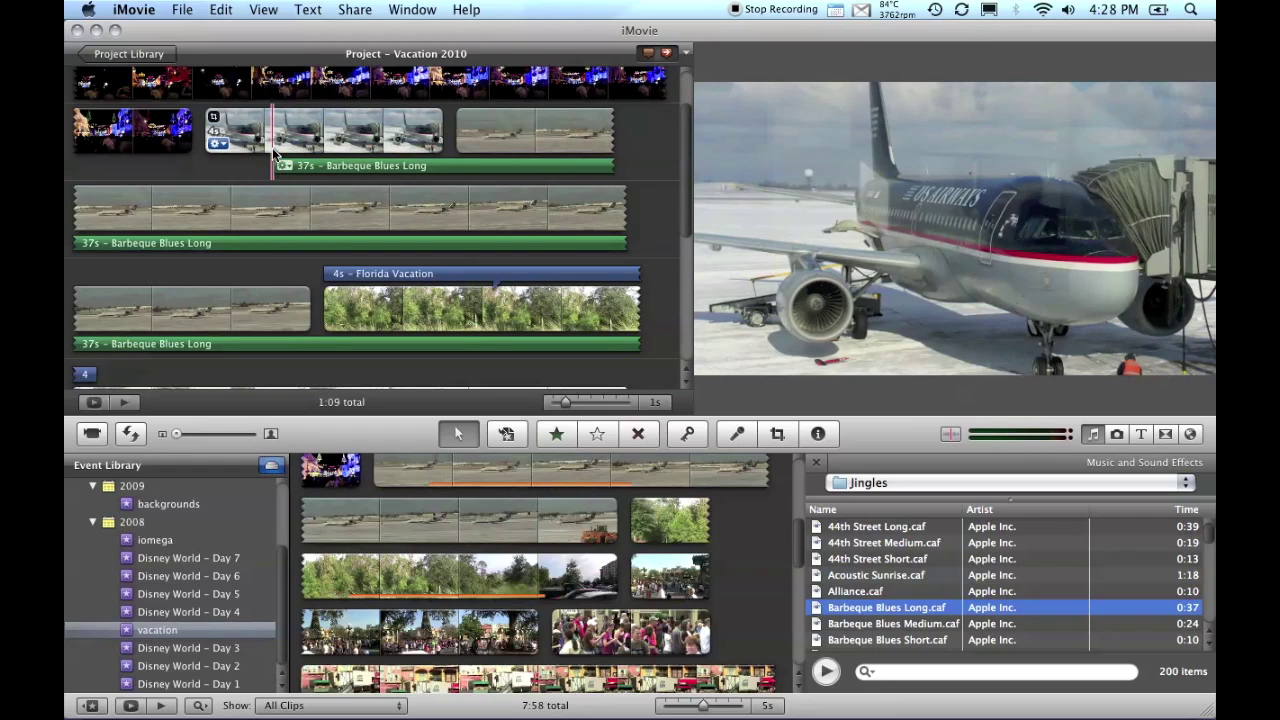
pyautogui.press('space')
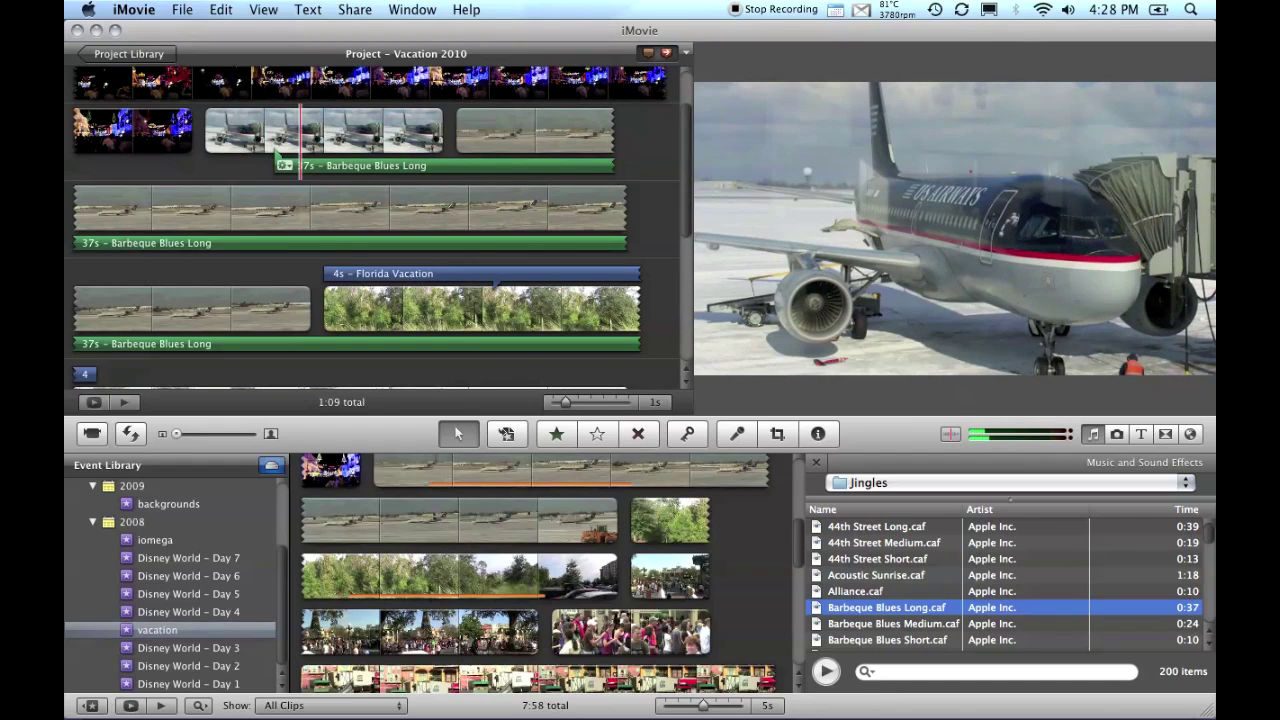
# Insert a Cross Dissolve transition after the first airplane clip and play it back
pyautogui.click(1171, 440)
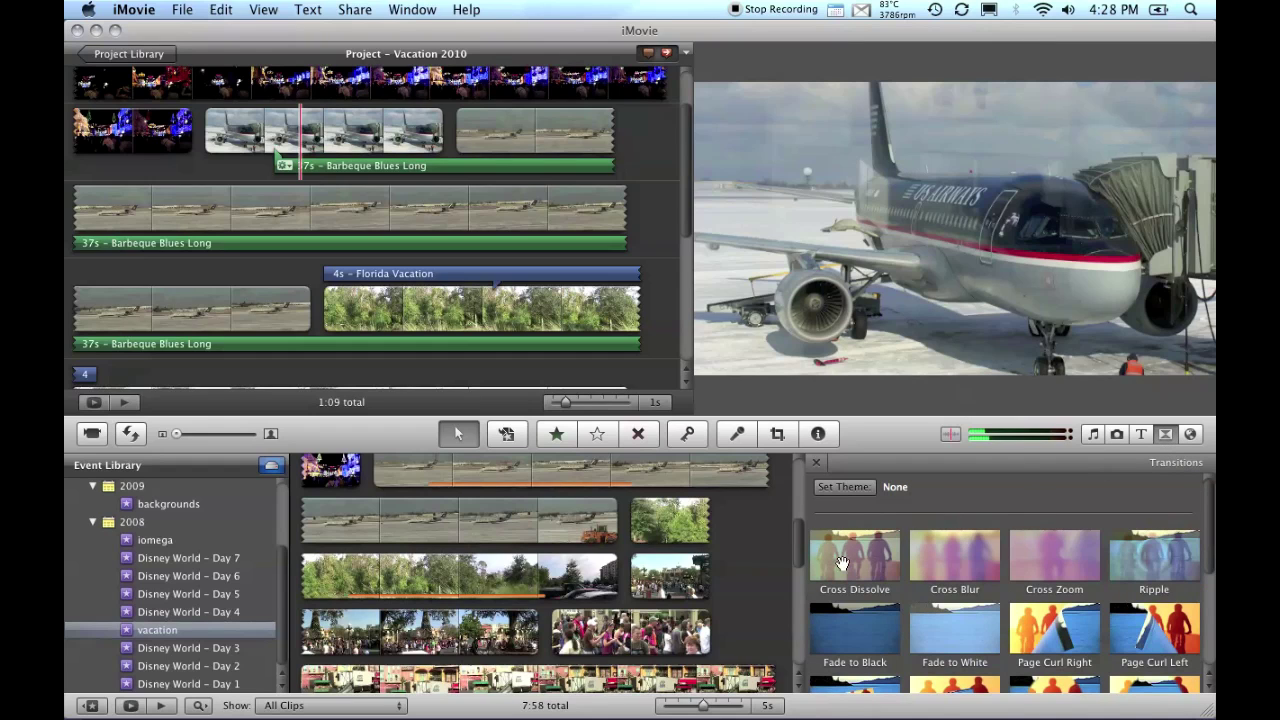
pyautogui.moveTo(842, 562); pyautogui.dragTo(457, 148)
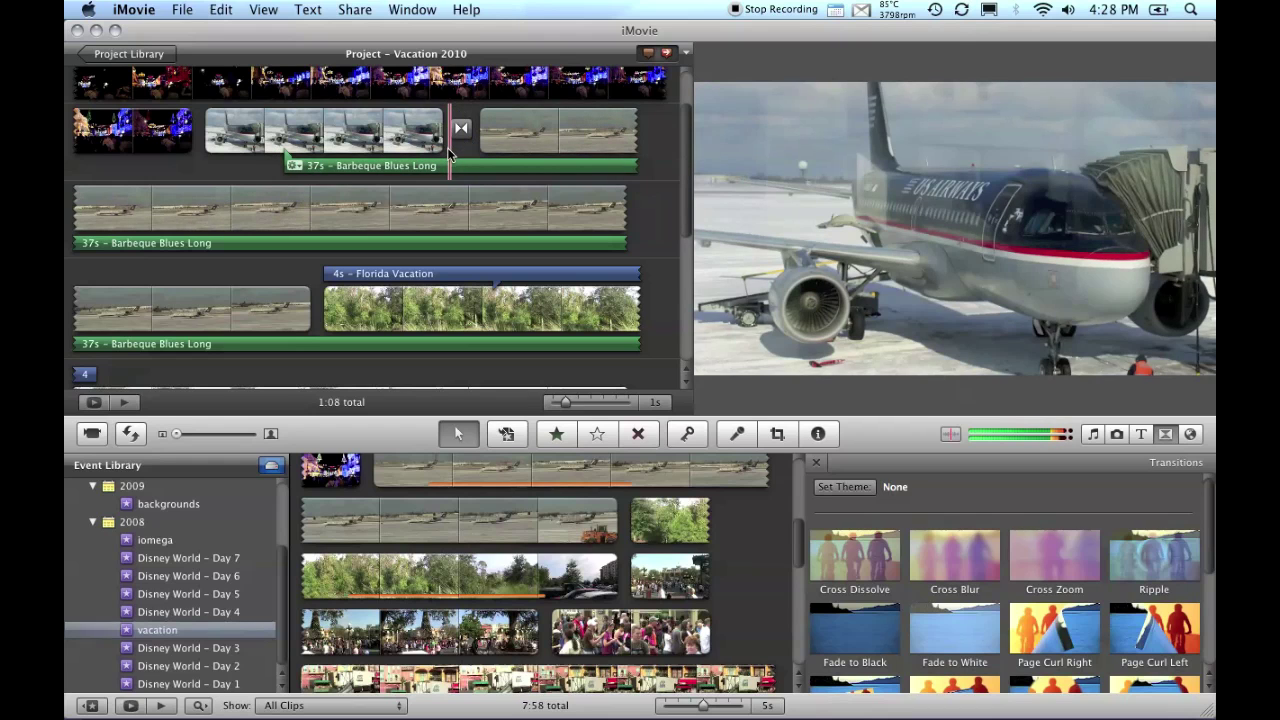
pyautogui.scroll(2, 305, 160)
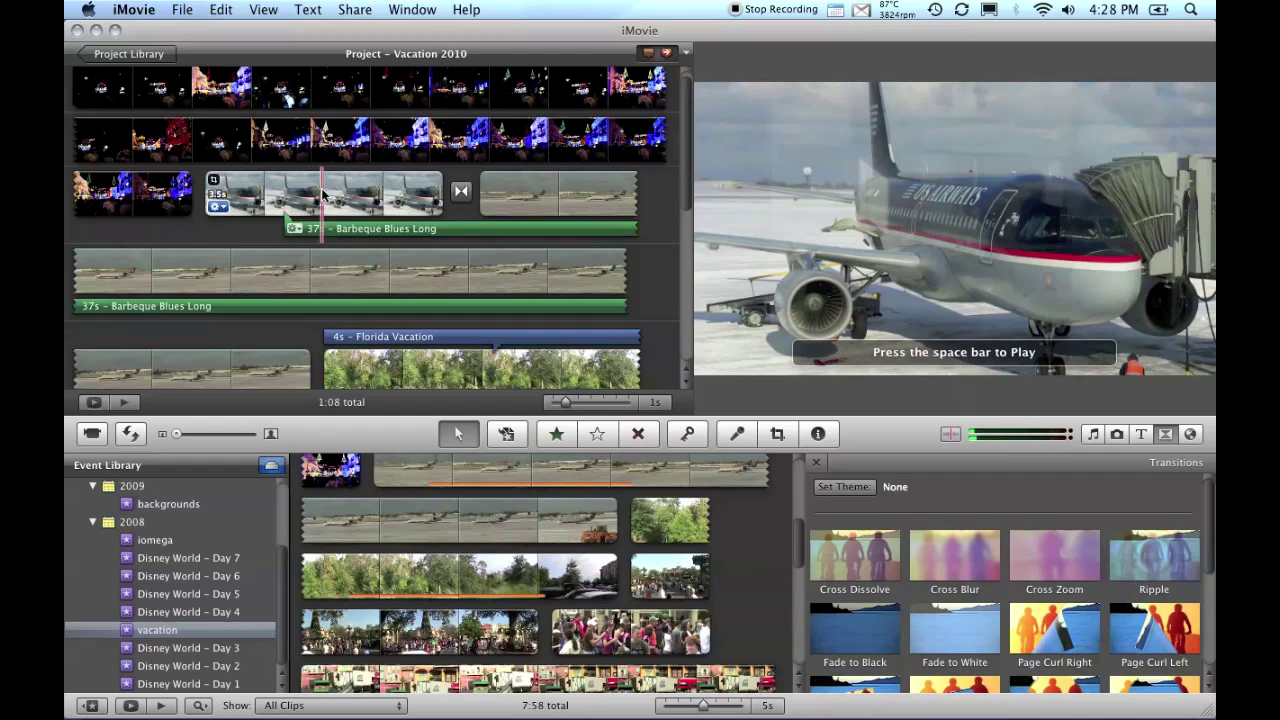
pyautogui.press('space')
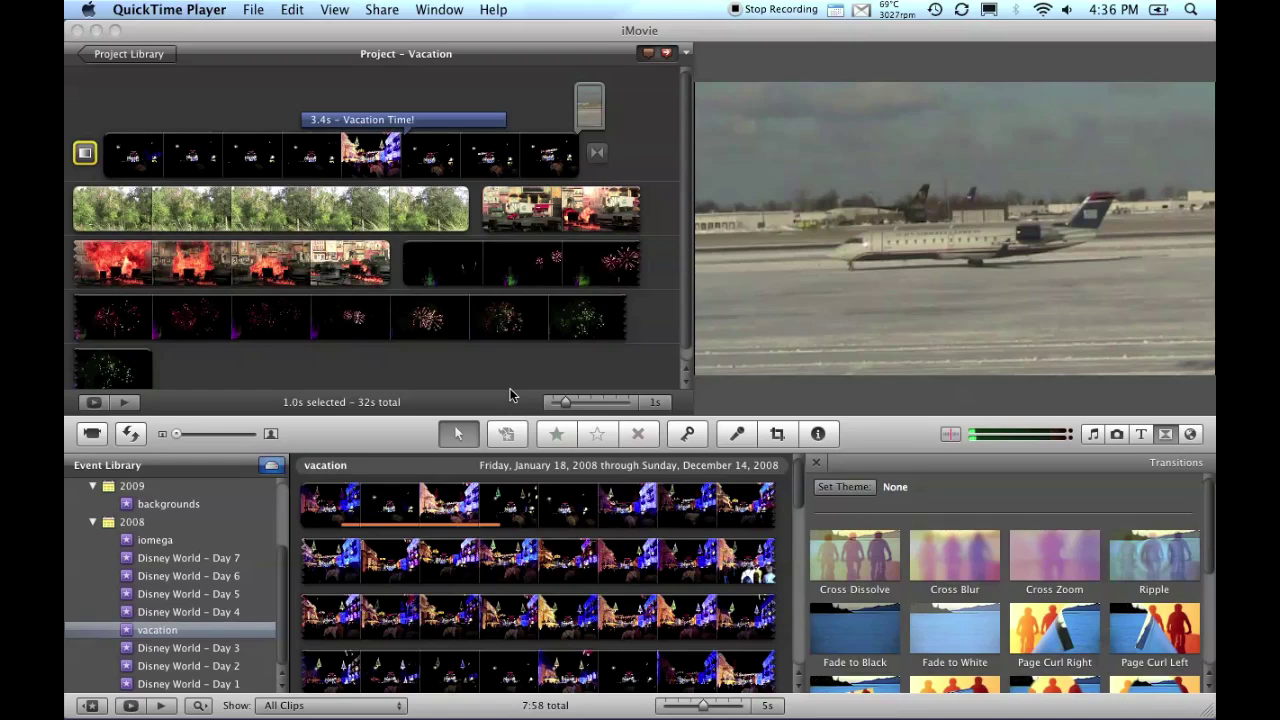
# Share the Vacation project to iDVD via the Share menu
pyautogui.click(443, 52)
pyautogui.click(363, 8)
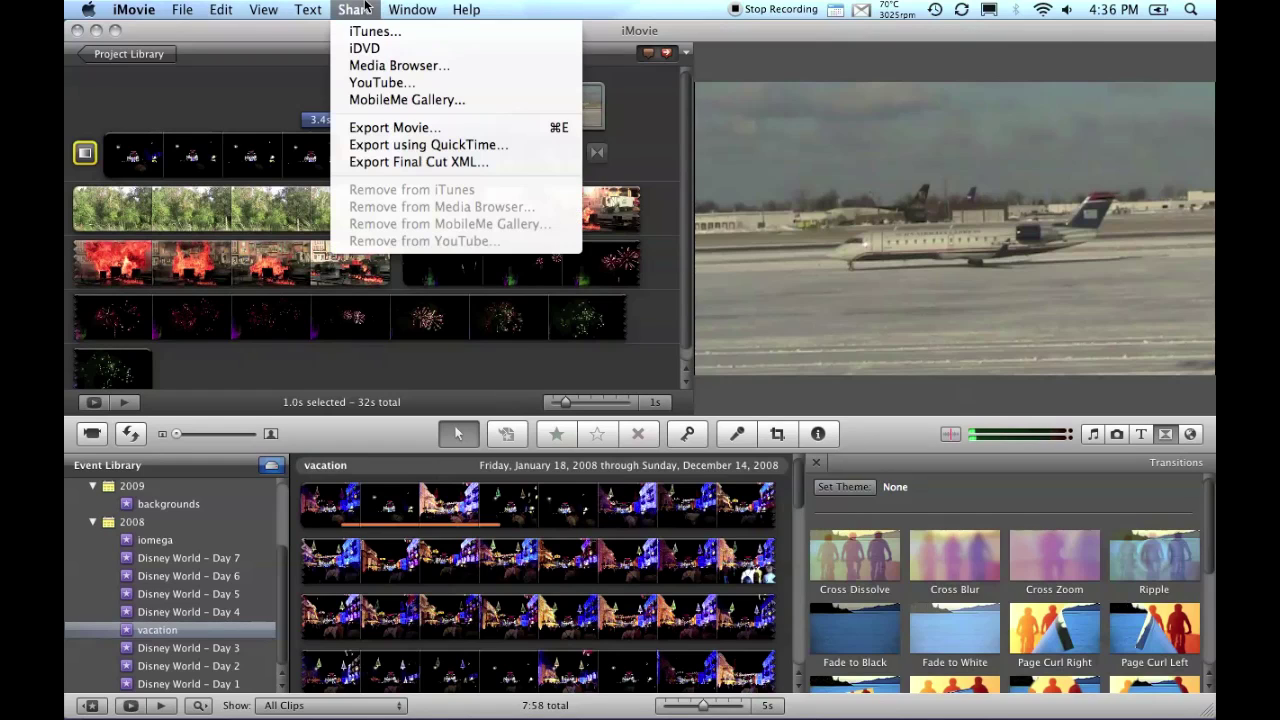
pyautogui.click(365, 48)
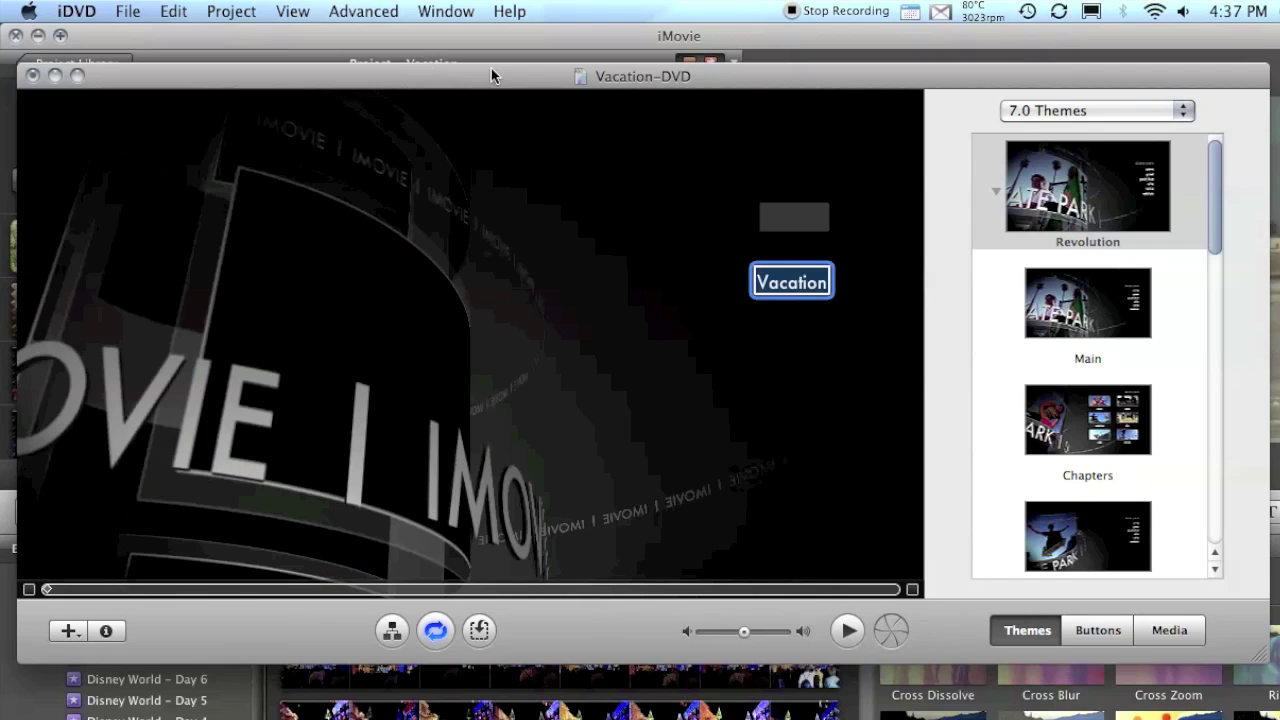
# Apply the Sunflower theme from the 7.0 Themes list to the DVD menu
pyautogui.scroll(-10, 1120, 284)
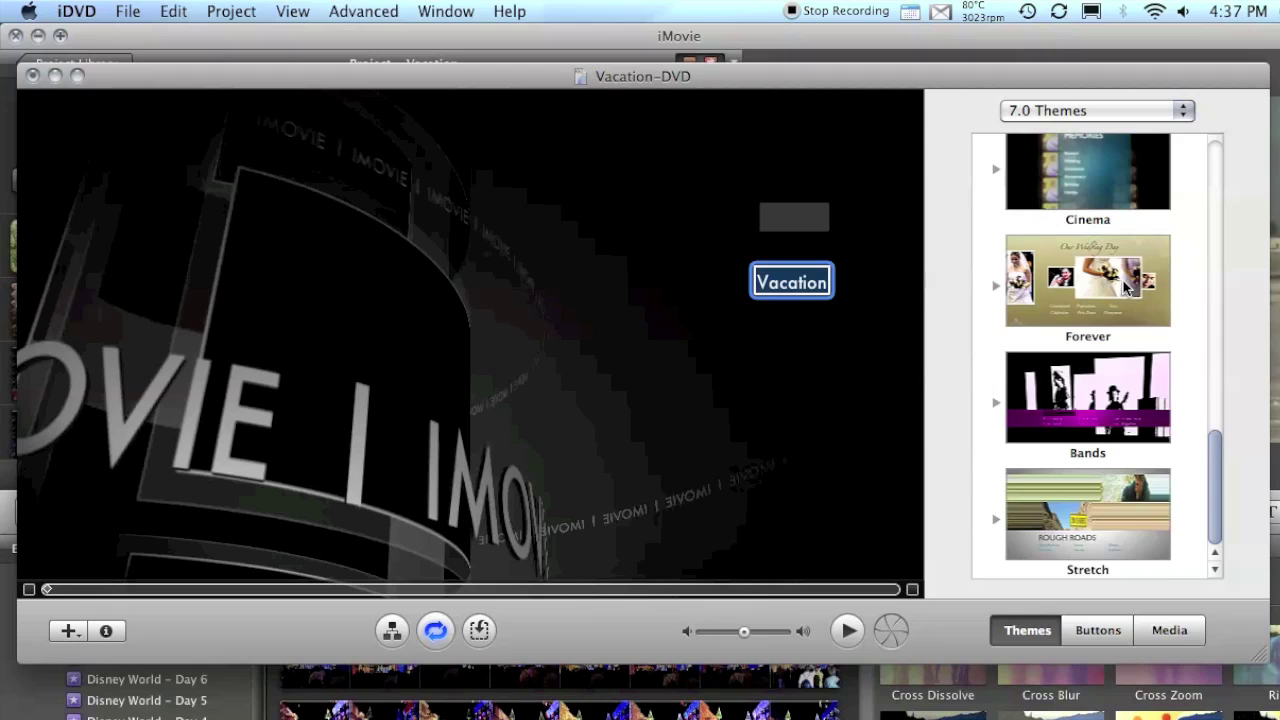
pyautogui.scroll(8, 1125, 287)
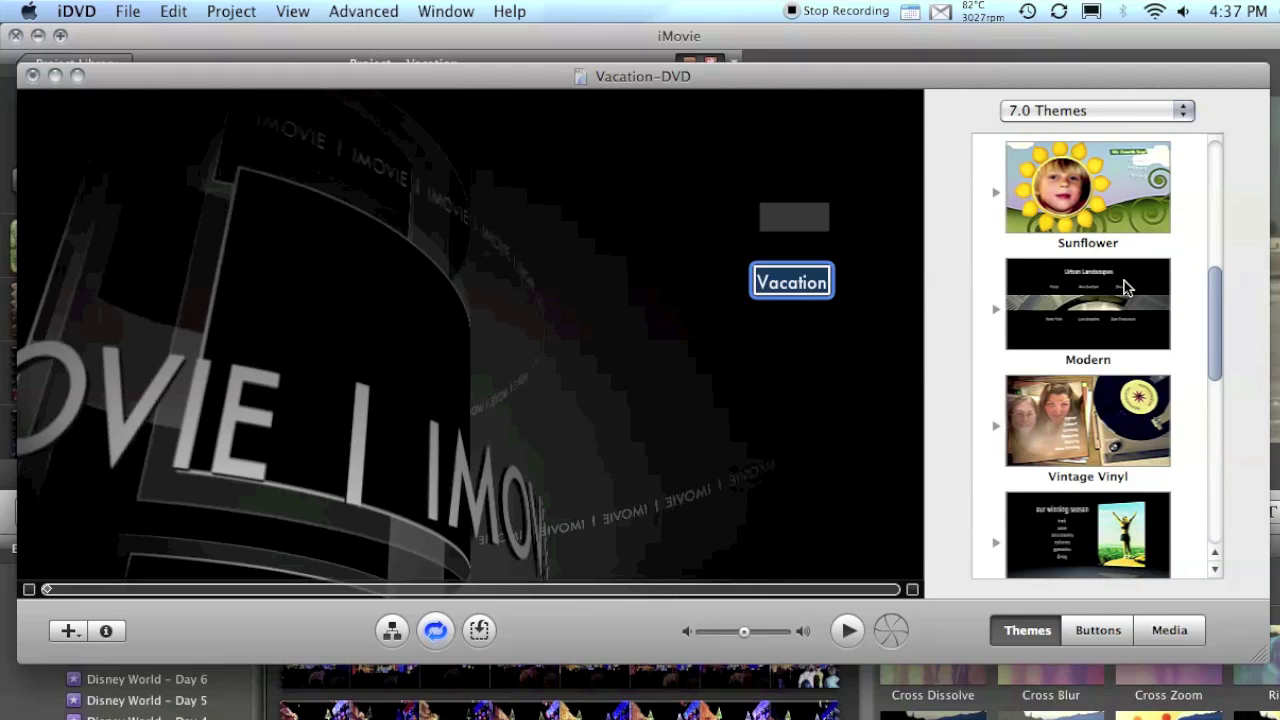
pyautogui.click(1112, 217)
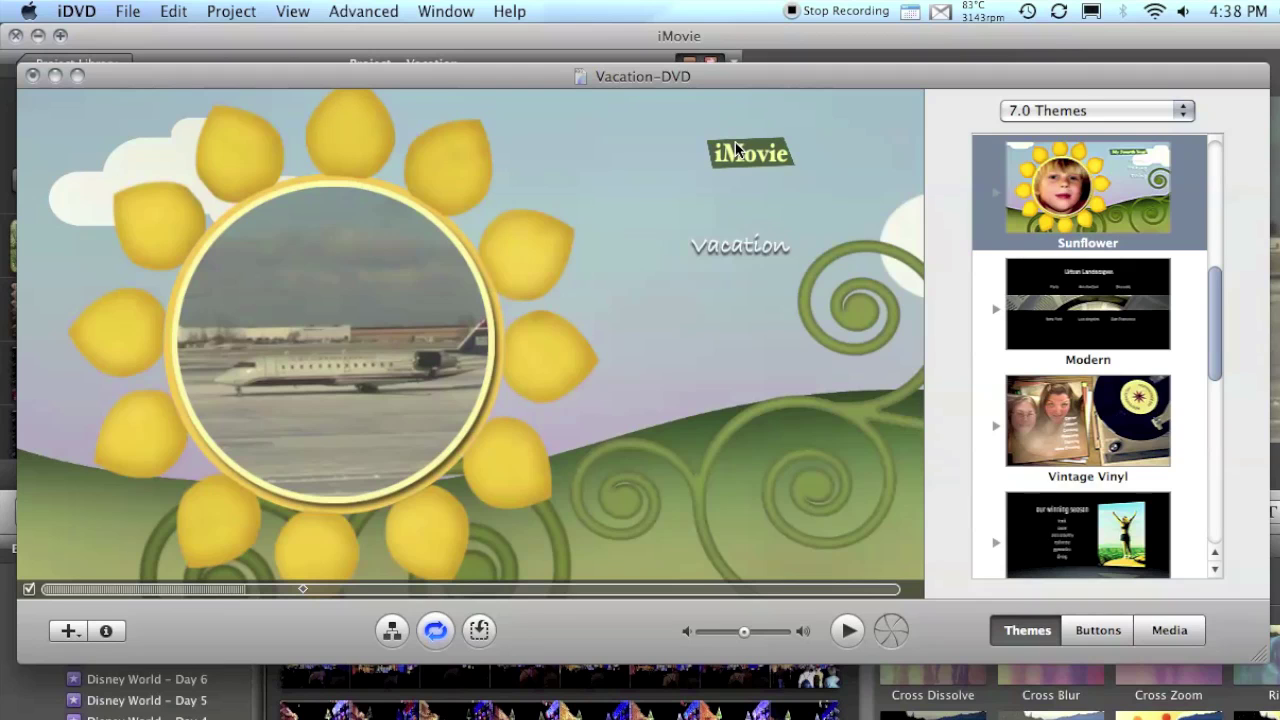
# Retitle the Sunflower menu 'Our Vacation' over 'Florida 2010' and start burning the DVD
pyautogui.click(744, 156)
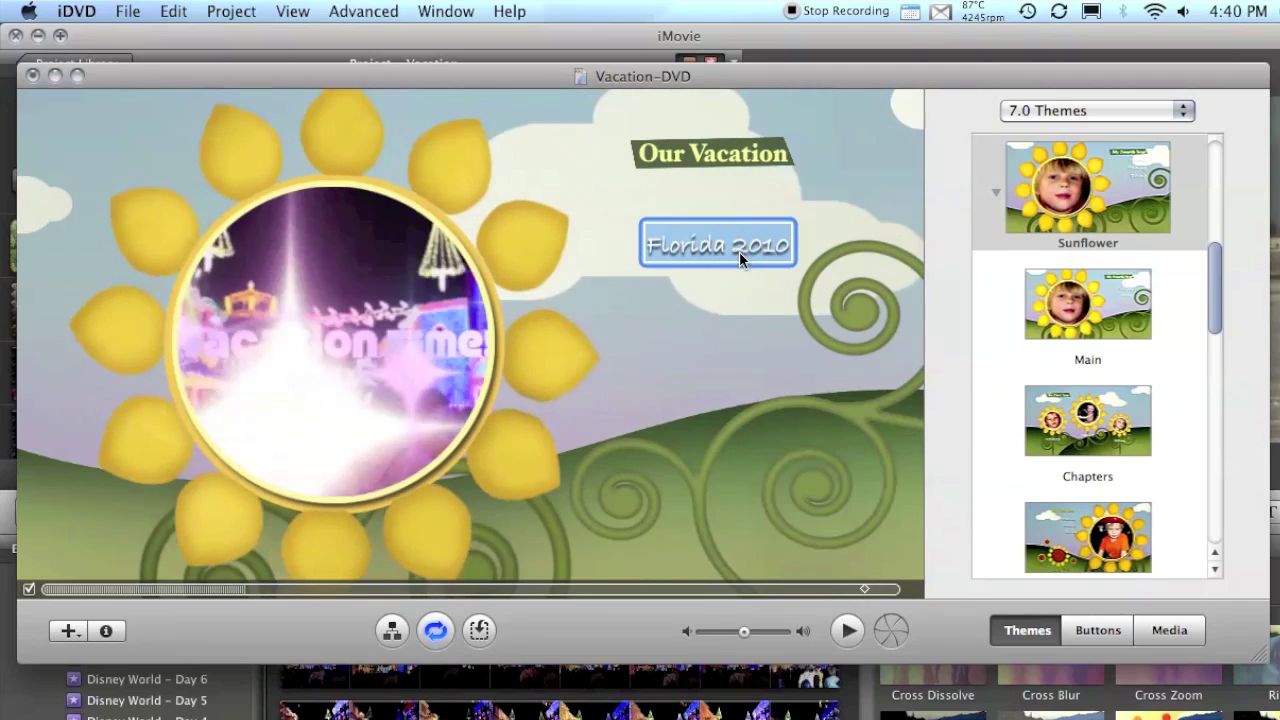
pyautogui.click(902, 637)
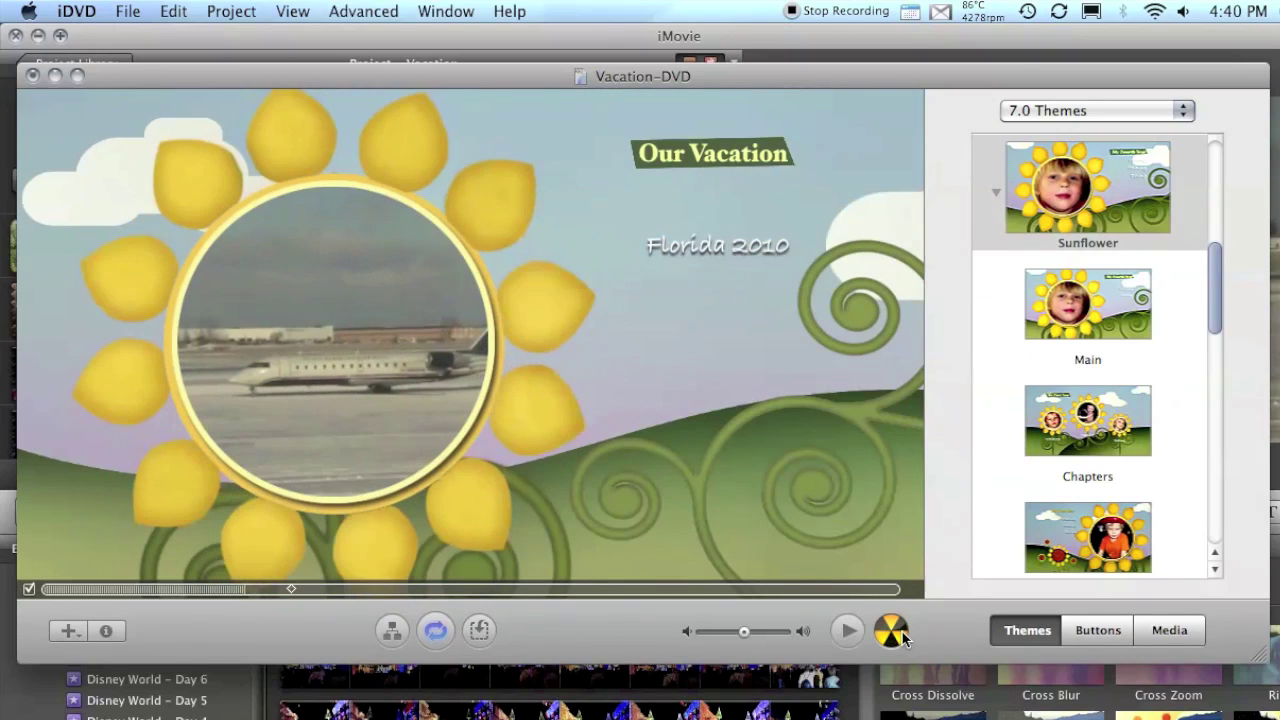